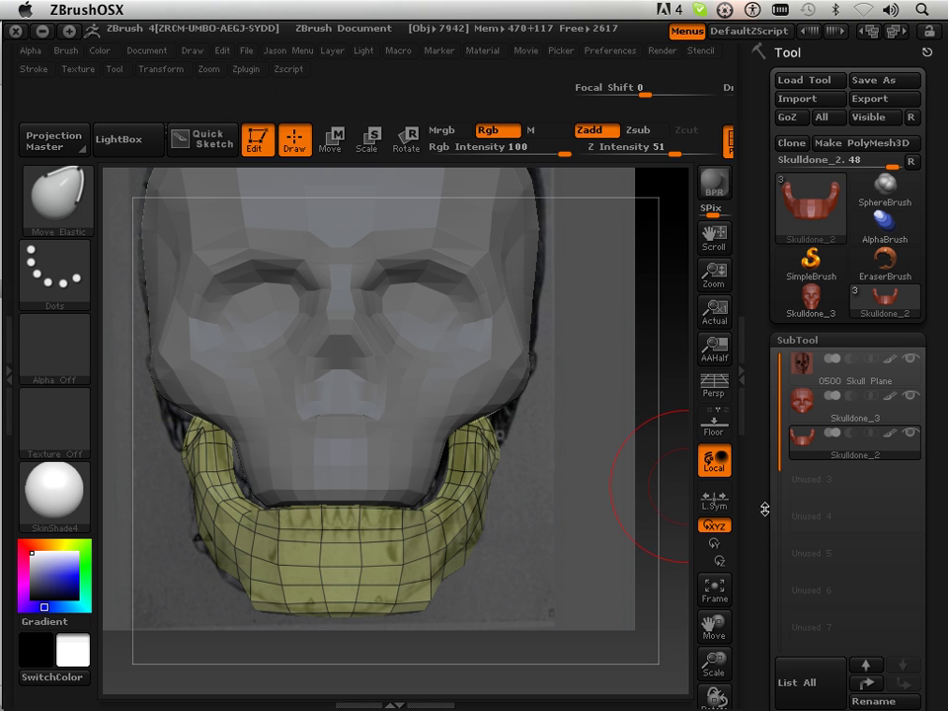
# - Raise the jaw's lower corners and pull the tops of its rear branches up and outward to fit the front reference with Move Elastic
pyautogui.scroll(-3, 764, 508)
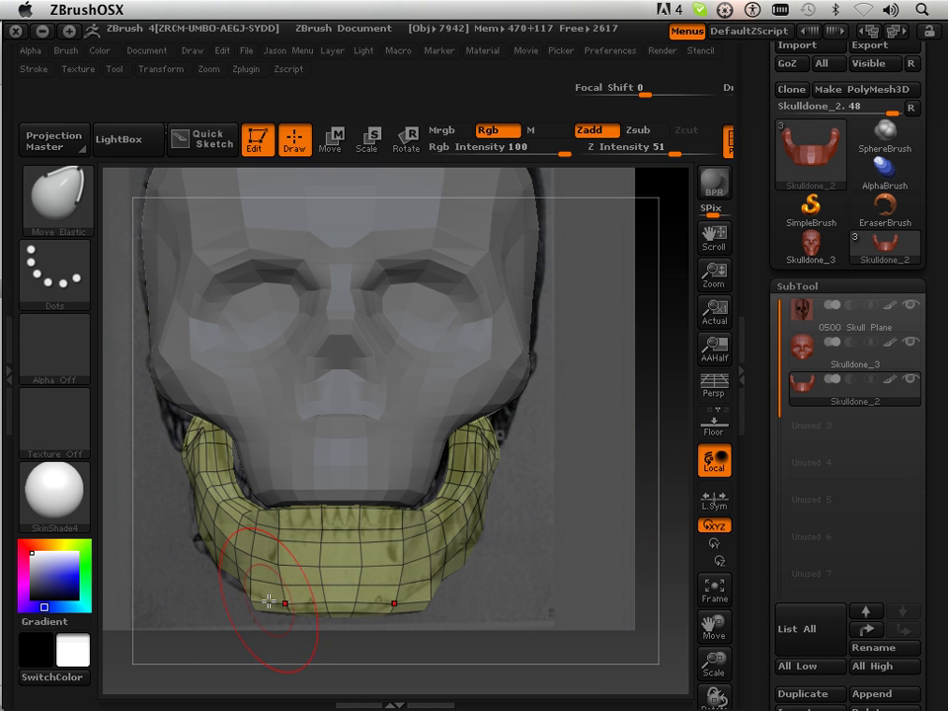
pyautogui.moveTo(268, 599); pyautogui.dragTo(260, 583)
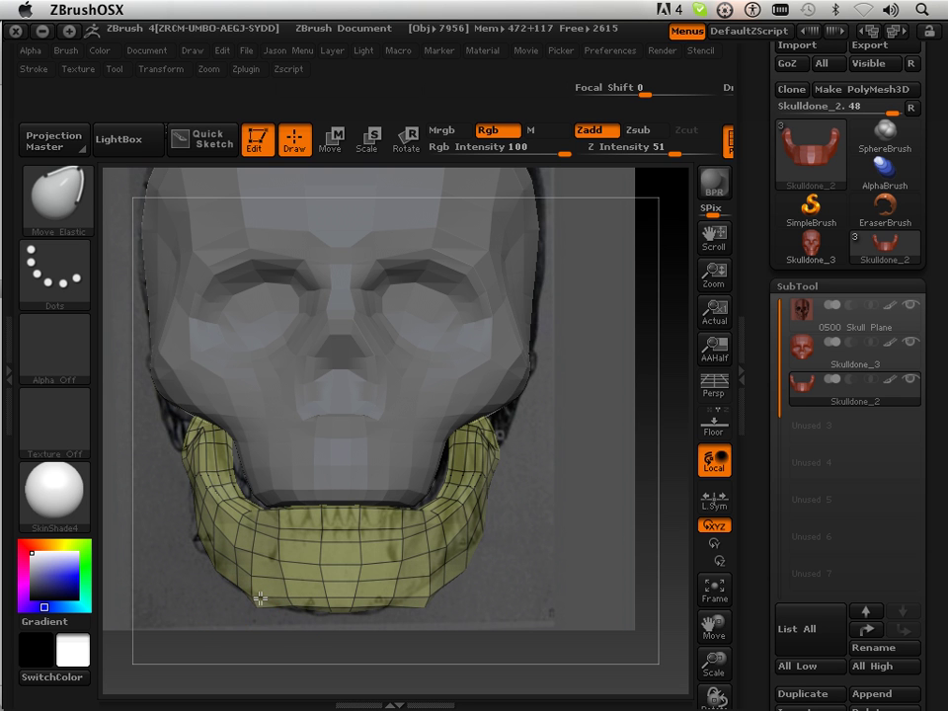
pyautogui.moveTo(260, 599); pyautogui.dragTo(264, 594)
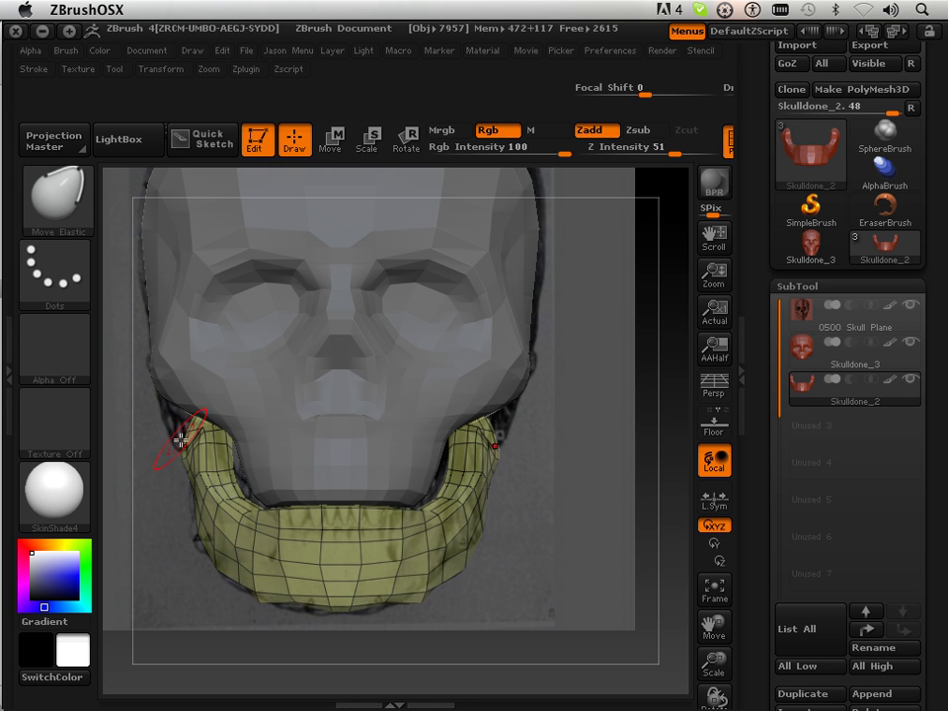
pyautogui.moveTo(187, 436)
pyautogui.mouseDown()
pyautogui.moveTo(197, 411)
pyautogui.moveTo(166, 393)
pyautogui.mouseUp()
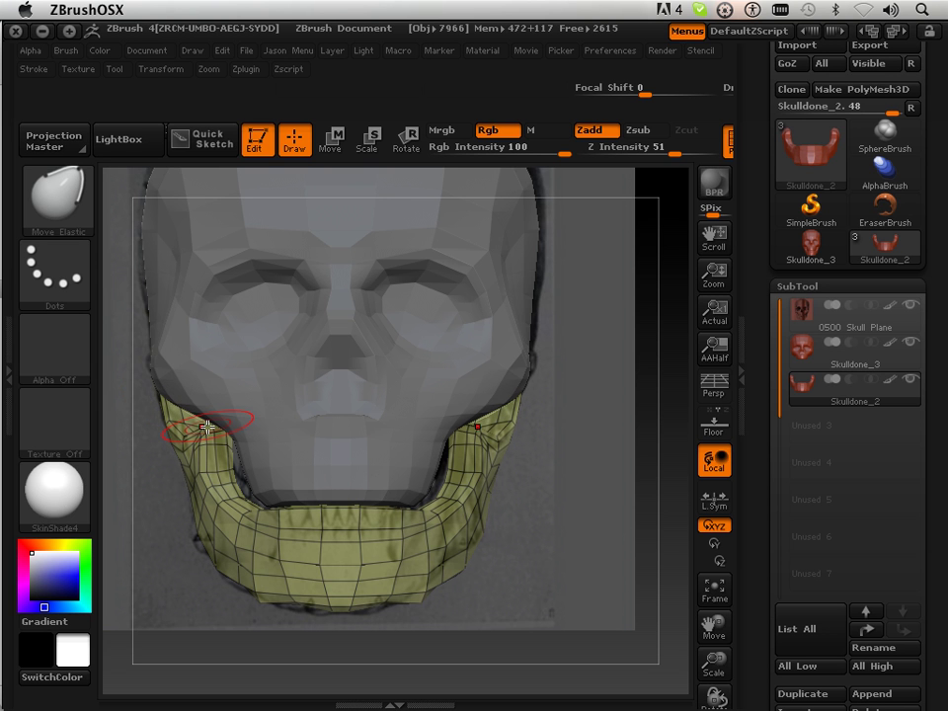
# - Reshape the back edge and upper rear tip of the jaw branch to follow the side-view reference
pyautogui.moveTo(554, 559); pyautogui.dragTo(512, 576)
pyautogui.moveTo(713, 627); pyautogui.dragTo(713, 624)
pyautogui.moveTo(483, 502); pyautogui.dragTo(501, 497)
pyautogui.moveTo(495, 436); pyautogui.dragTo(507, 381)
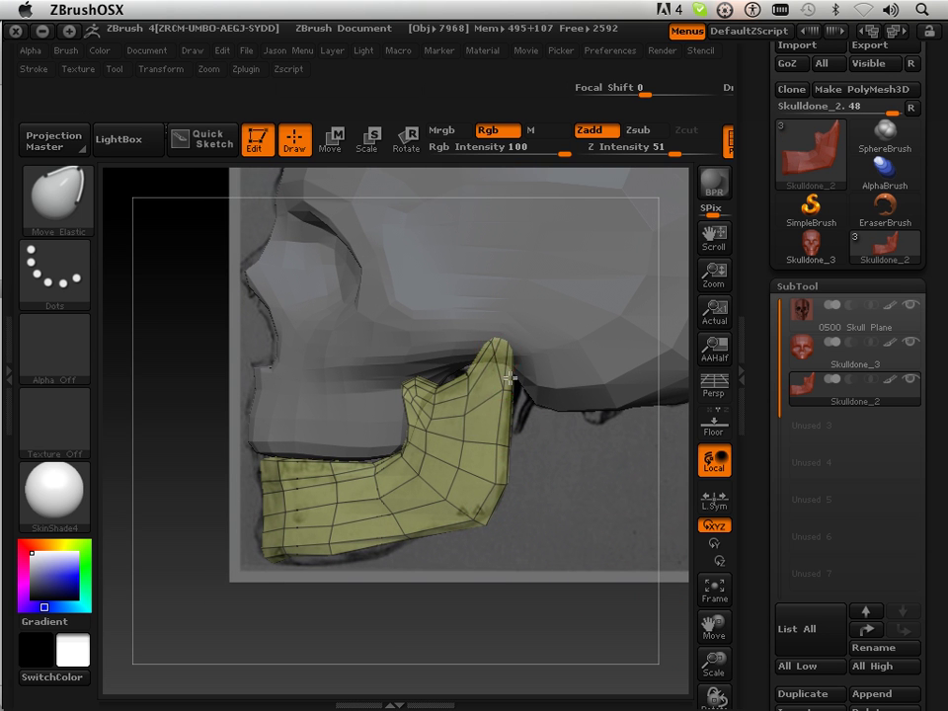
pyautogui.moveTo(491, 335)
pyautogui.mouseDown()
pyautogui.moveTo(488, 359)
pyautogui.moveTo(513, 383)
pyautogui.moveTo(487, 354)
pyautogui.moveTo(492, 363)
pyautogui.mouseUp()
# - Pull the jaw's lower border down and the chin forward, then refine the underside to match the side reference outline
pyautogui.moveTo(370, 544); pyautogui.dragTo(343, 570)
pyautogui.moveTo(443, 535)
pyautogui.mouseDown()
pyautogui.moveTo(430, 533)
pyautogui.moveTo(429, 518)
pyautogui.moveTo(370, 561)
pyautogui.mouseUp()
pyautogui.moveTo(290, 561)
pyautogui.mouseDown()
pyautogui.moveTo(255, 565)
pyautogui.moveTo(272, 561)
pyautogui.moveTo(256, 526)
pyautogui.mouseUp()
pyautogui.moveTo(259, 479); pyautogui.dragTo(255, 465)
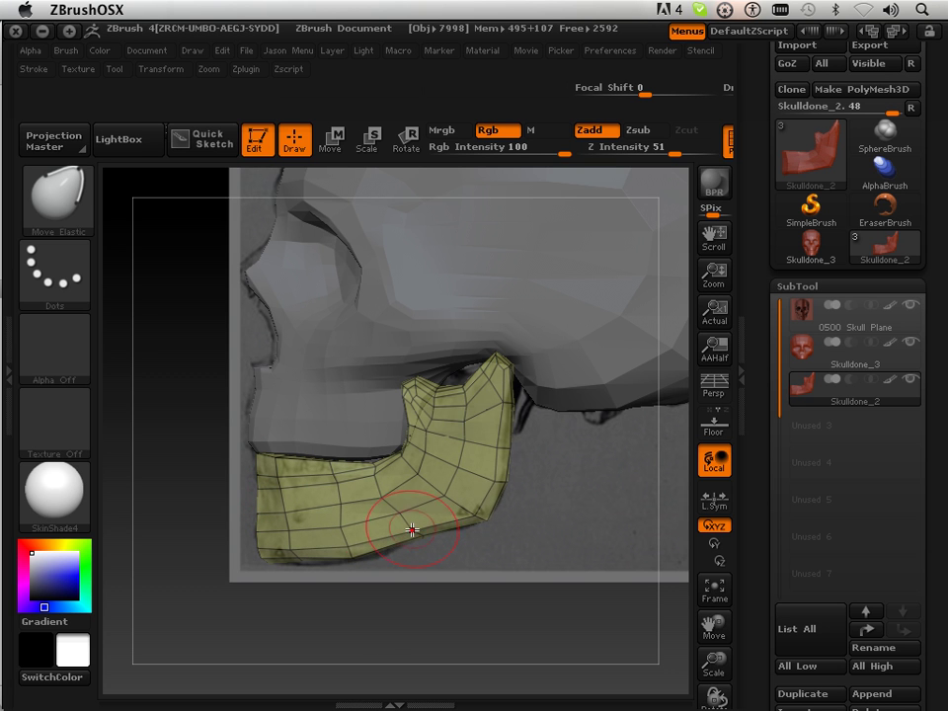
pyautogui.moveTo(354, 558); pyautogui.dragTo(365, 565)
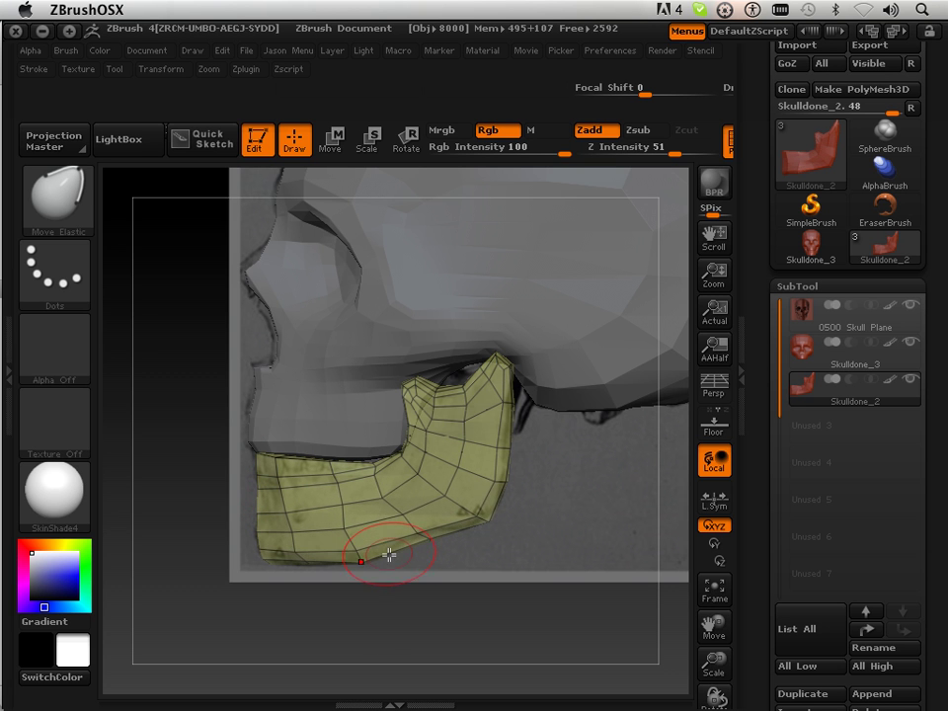
pyautogui.moveTo(428, 541); pyautogui.dragTo(417, 537)
pyautogui.moveTo(475, 514); pyautogui.dragTo(487, 518)
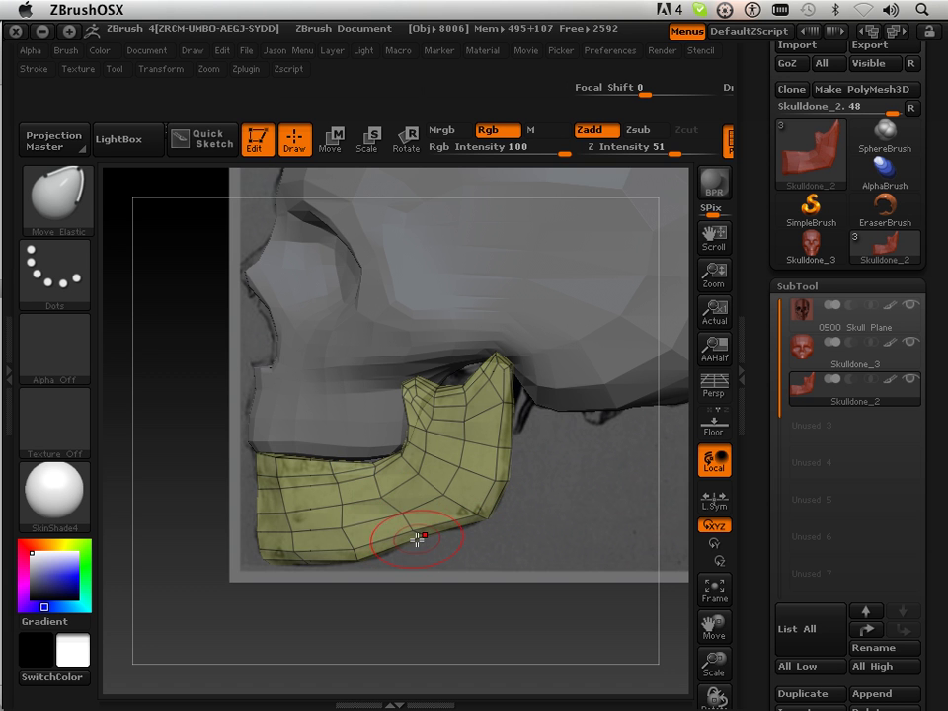
pyautogui.moveTo(418, 539); pyautogui.dragTo(412, 536)
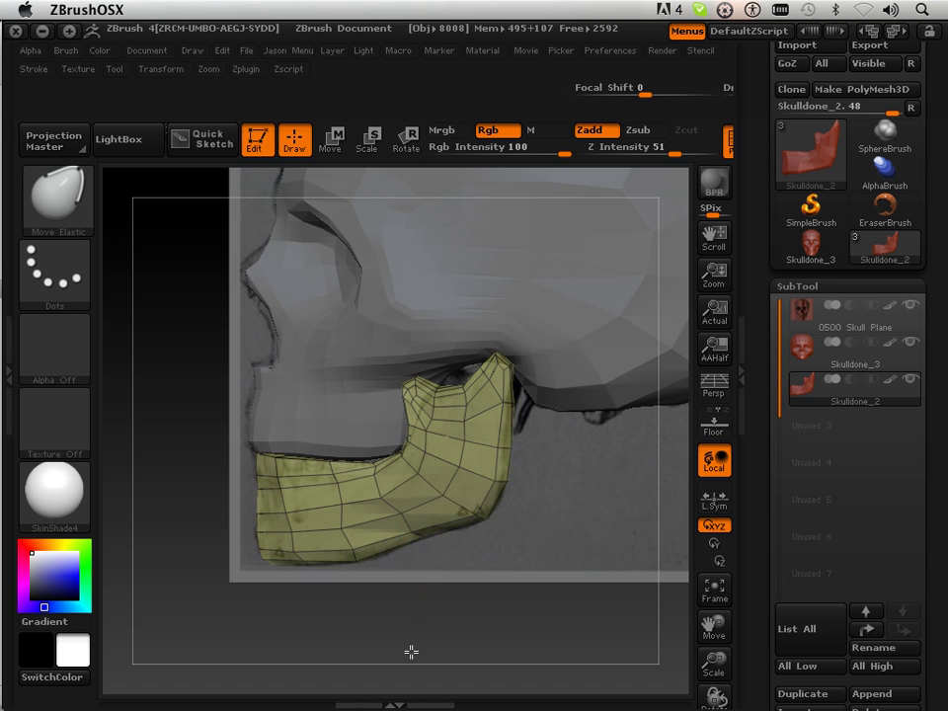
# - Thin the jaw's side branches from the underside by pushing their inner surfaces outward
pyautogui.moveTo(411, 652)
pyautogui.mouseDown()
pyautogui.moveTo(489, 628)
pyautogui.moveTo(455, 483)
pyautogui.moveTo(464, 479)
pyautogui.moveTo(459, 546)
pyautogui.mouseUp()
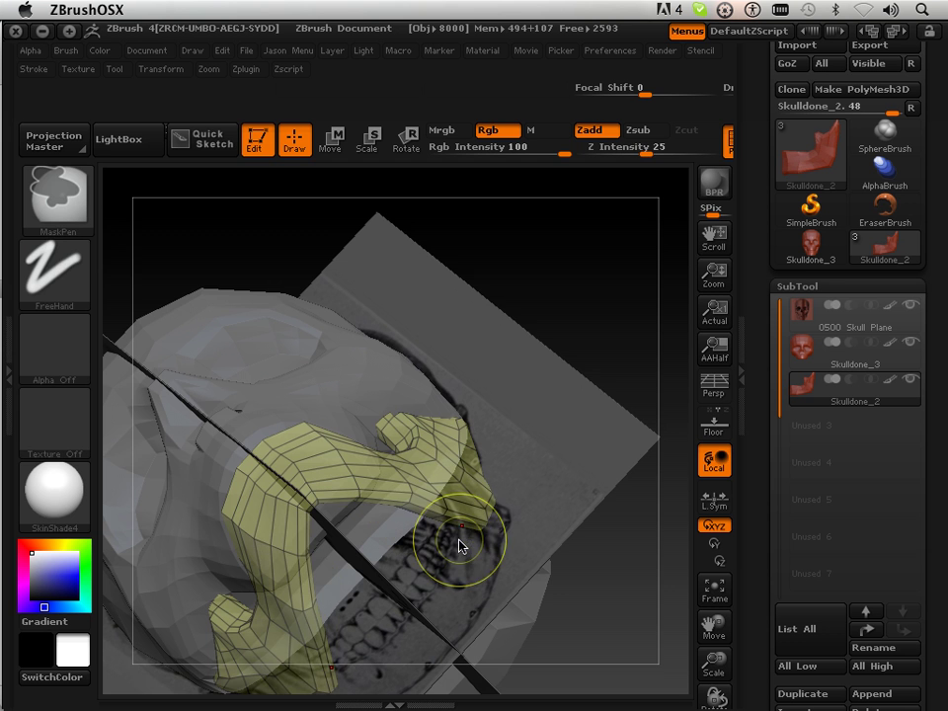
pyautogui.moveTo(595, 289)
pyautogui.mouseDown()
pyautogui.moveTo(539, 461)
pyautogui.moveTo(418, 563)
pyautogui.moveTo(450, 637)
pyautogui.moveTo(387, 647)
pyautogui.mouseUp()
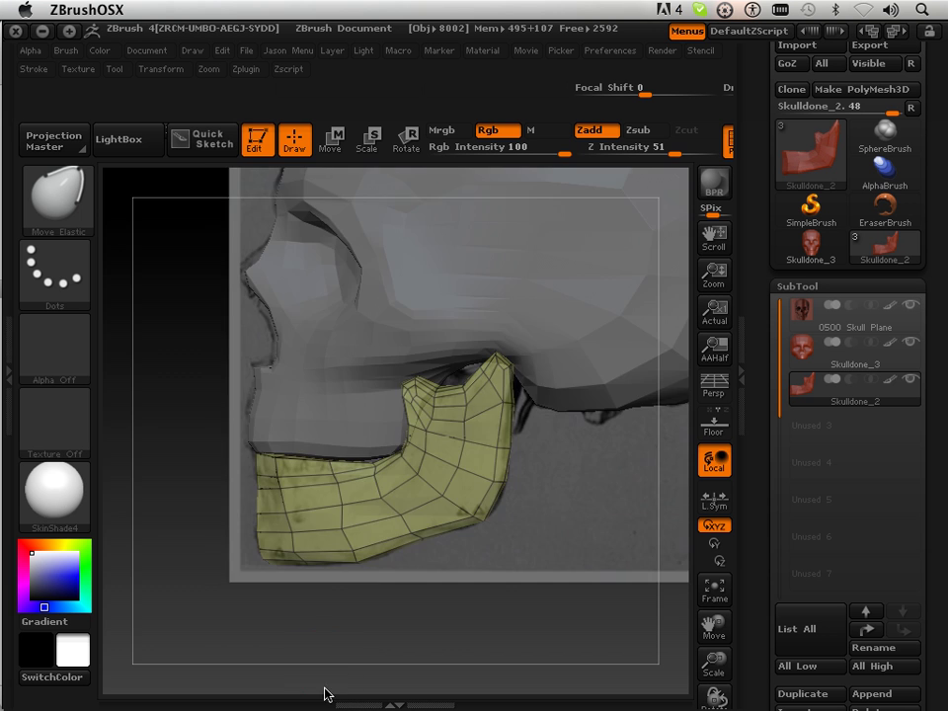
pyautogui.moveTo(325, 694)
pyautogui.mouseDown()
pyautogui.moveTo(416, 652)
pyautogui.moveTo(415, 607)
pyautogui.moveTo(372, 486)
pyautogui.moveTo(379, 492)
pyautogui.mouseUp()
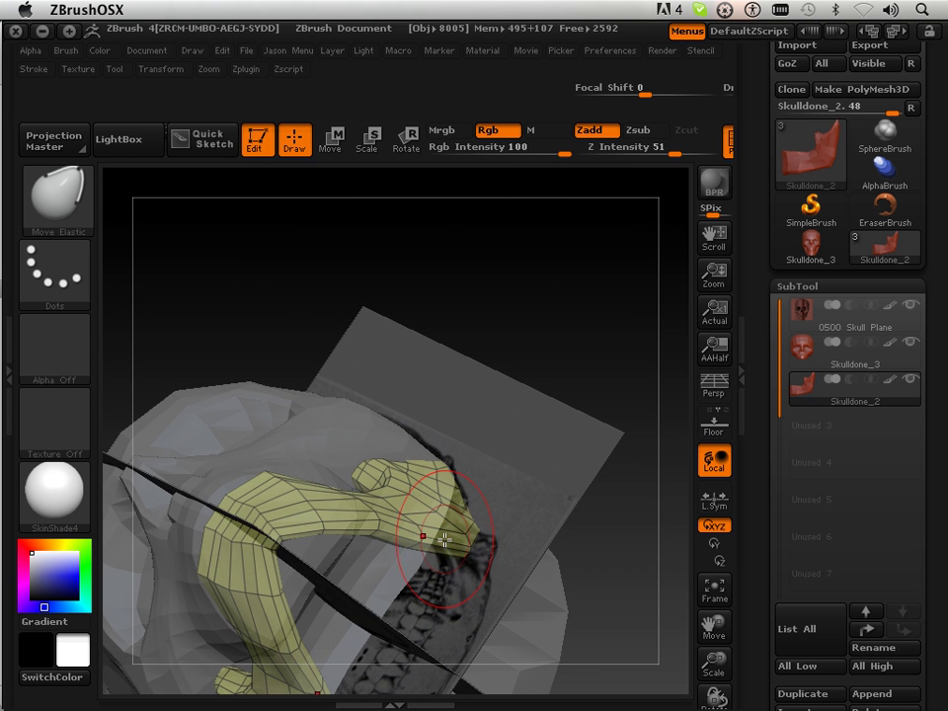
pyautogui.moveTo(434, 550); pyautogui.dragTo(456, 511)
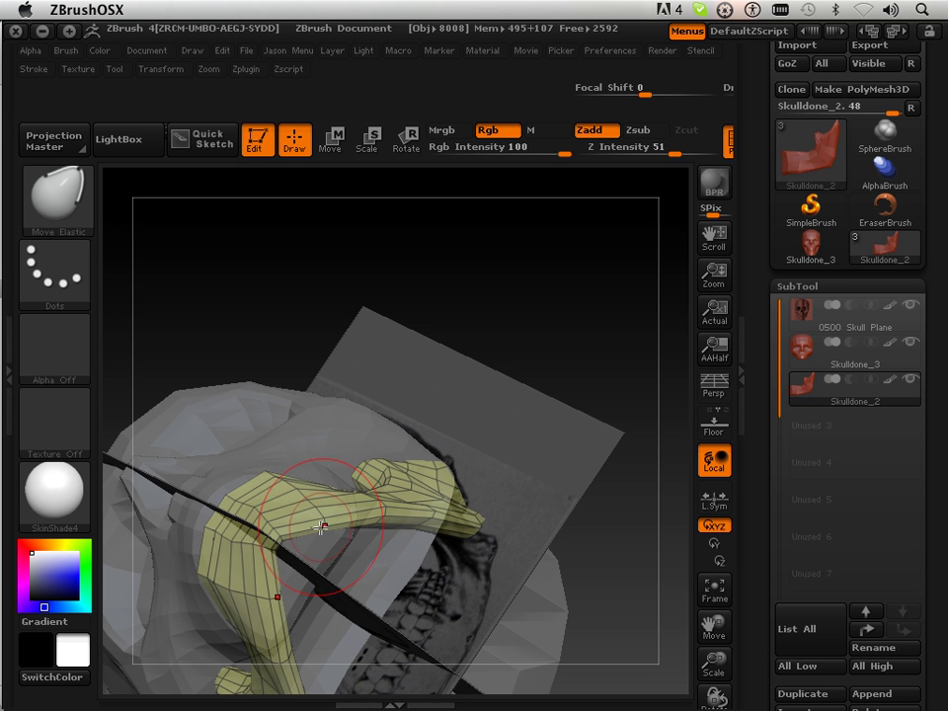
pyautogui.moveTo(324, 526); pyautogui.dragTo(327, 522)
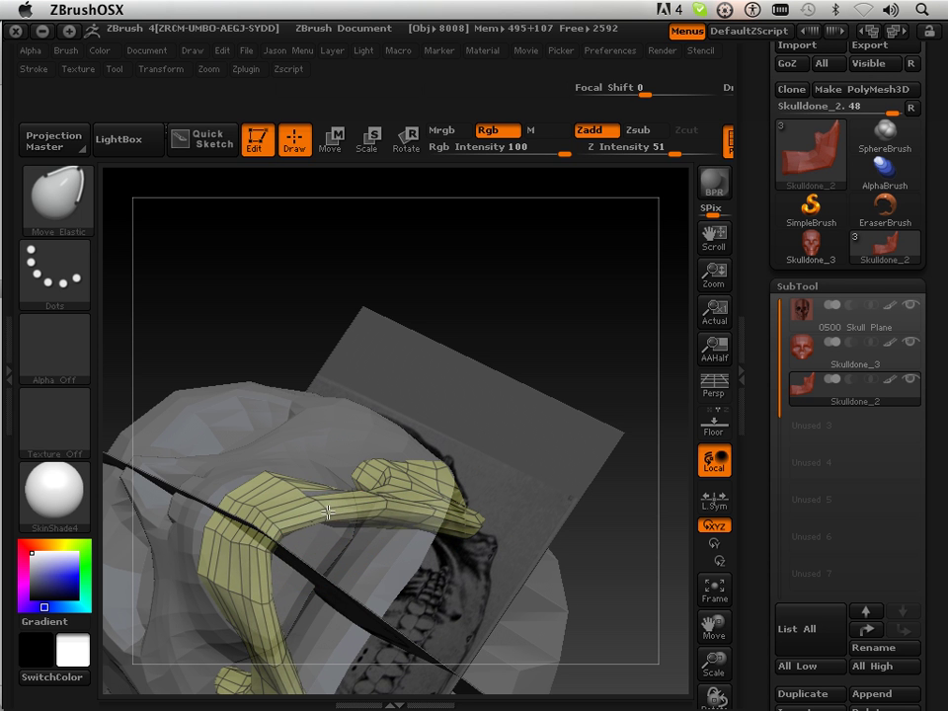
# - Adjust the jaw's outer sides and the bottom edge of the chin against the front reference
pyautogui.moveTo(445, 302); pyautogui.dragTo(540, 454)
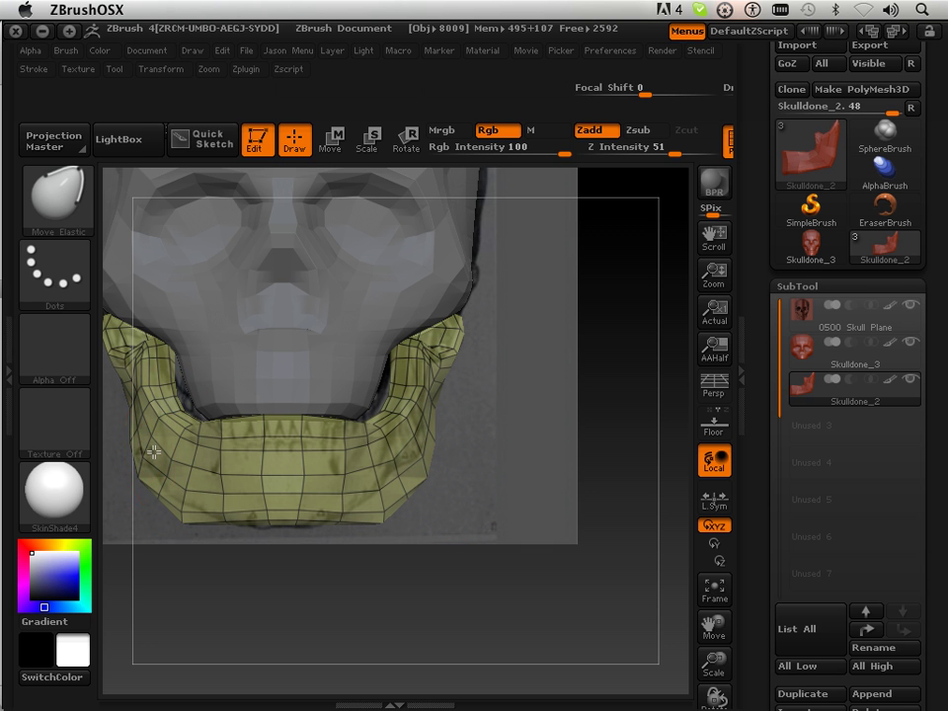
pyautogui.moveTo(153, 452)
pyautogui.mouseDown()
pyautogui.moveTo(174, 450)
pyautogui.moveTo(164, 462)
pyautogui.mouseUp()
pyautogui.moveTo(182, 515)
pyautogui.mouseDown()
pyautogui.moveTo(191, 502)
pyautogui.moveTo(232, 528)
pyautogui.mouseUp()
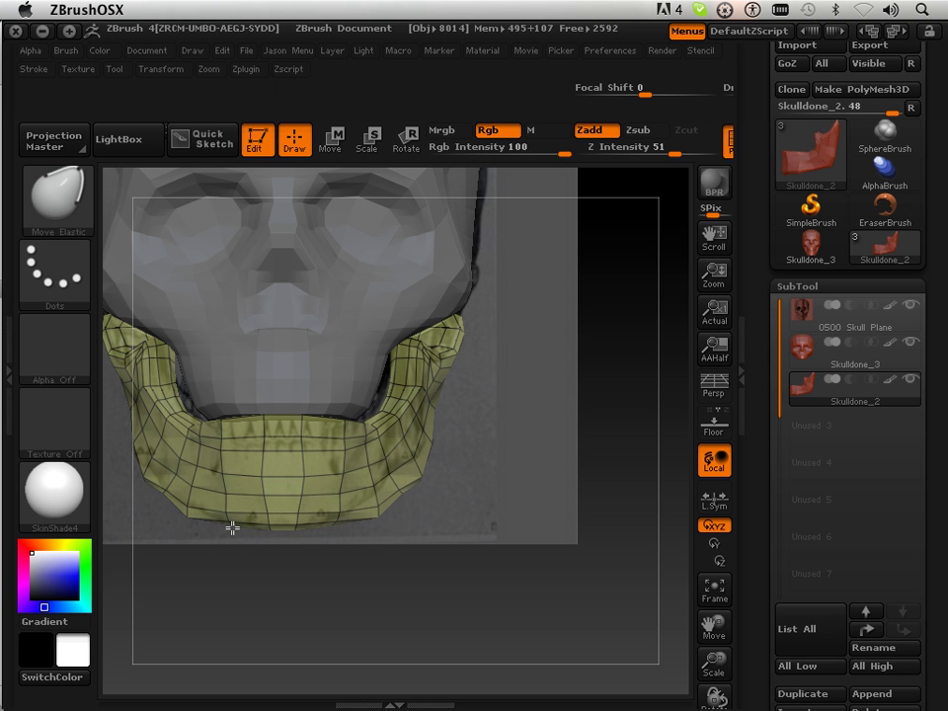
pyautogui.moveTo(375, 515)
pyautogui.mouseDown()
pyautogui.moveTo(359, 516)
pyautogui.moveTo(356, 539)
pyautogui.moveTo(362, 356)
pyautogui.mouseUp()
pyautogui.moveTo(360, 519); pyautogui.dragTo(393, 499)
# - Push the rear ends of the jaw branches outward from below and raise the front prong of the branch
pyautogui.moveTo(413, 444)
pyautogui.mouseDown()
pyautogui.moveTo(435, 530)
pyautogui.moveTo(326, 395)
pyautogui.mouseUp()
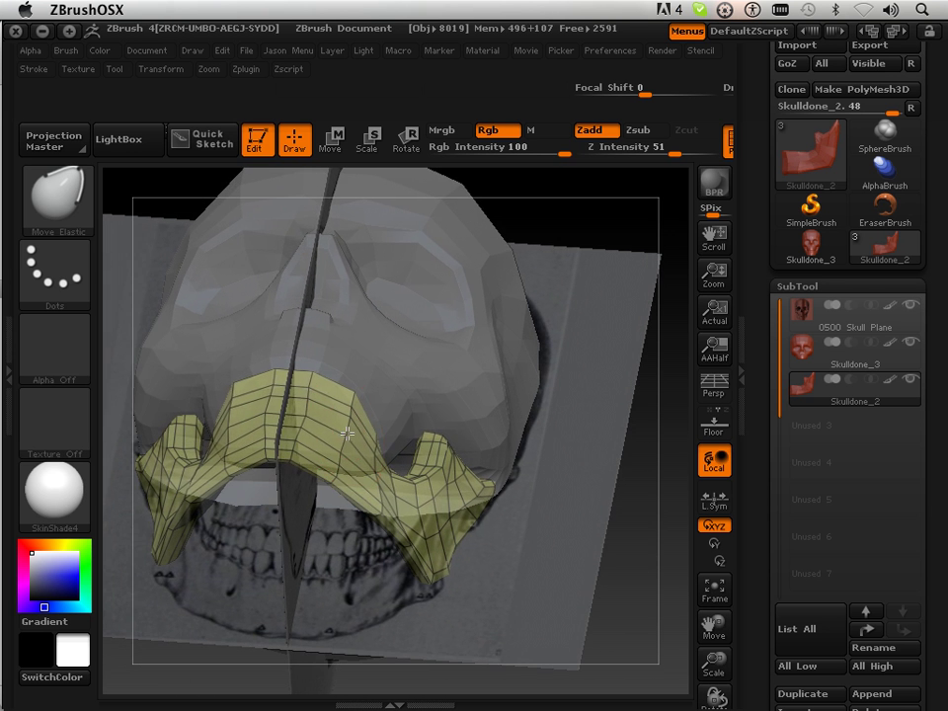
pyautogui.moveTo(589, 598)
pyautogui.mouseDown()
pyautogui.moveTo(589, 439)
pyautogui.moveTo(574, 485)
pyautogui.moveTo(497, 587)
pyautogui.mouseUp()
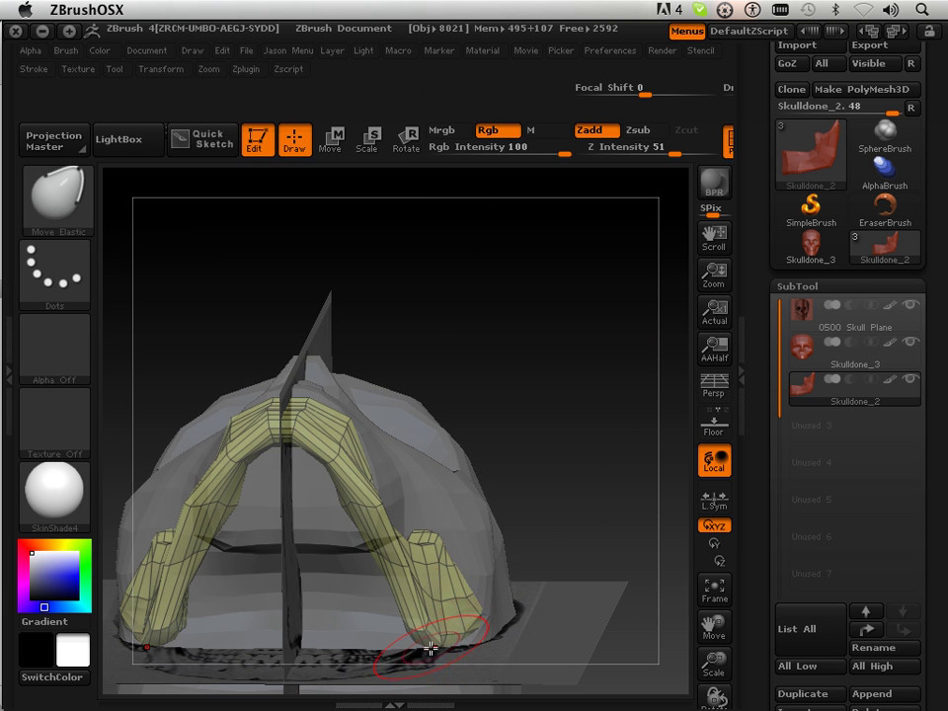
pyautogui.moveTo(430, 646); pyautogui.dragTo(444, 640)
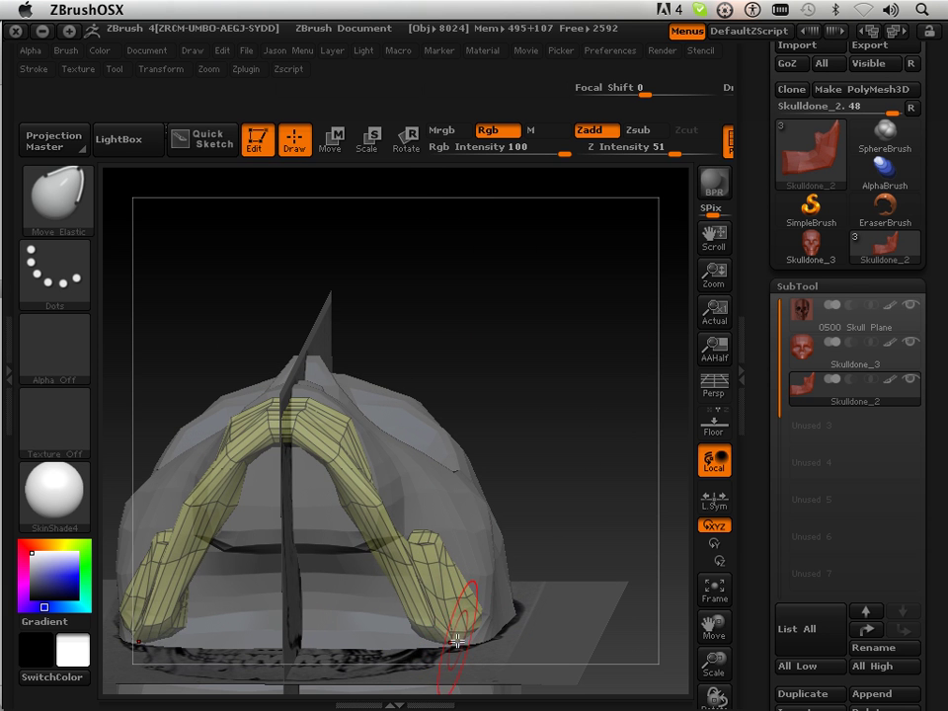
pyautogui.moveTo(524, 356); pyautogui.dragTo(504, 572)
pyautogui.moveTo(440, 565); pyautogui.dragTo(444, 561)
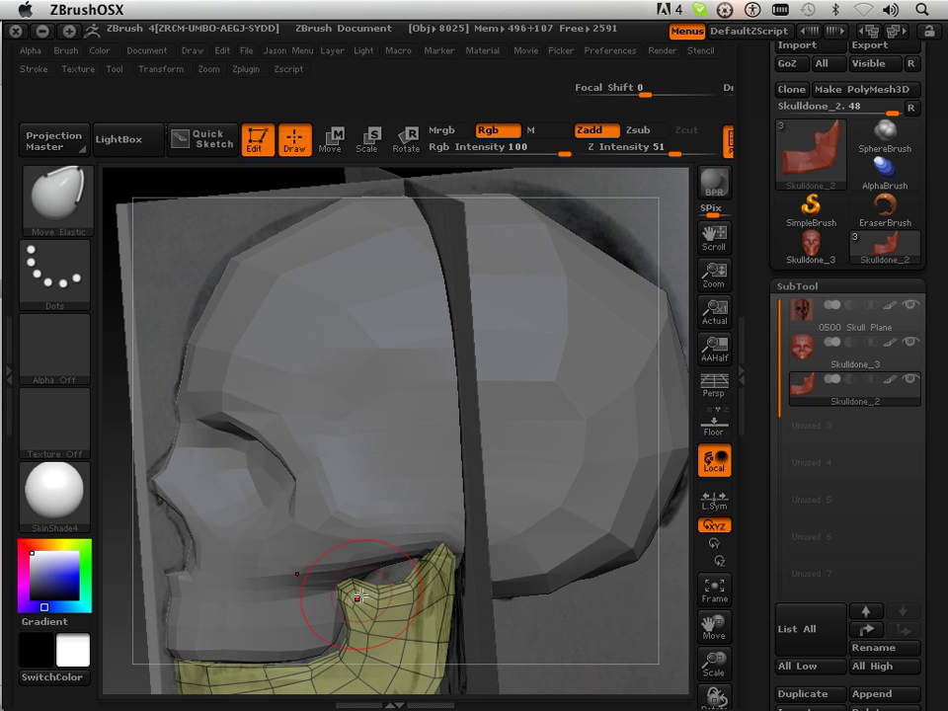
pyautogui.moveTo(358, 596); pyautogui.dragTo(362, 585)
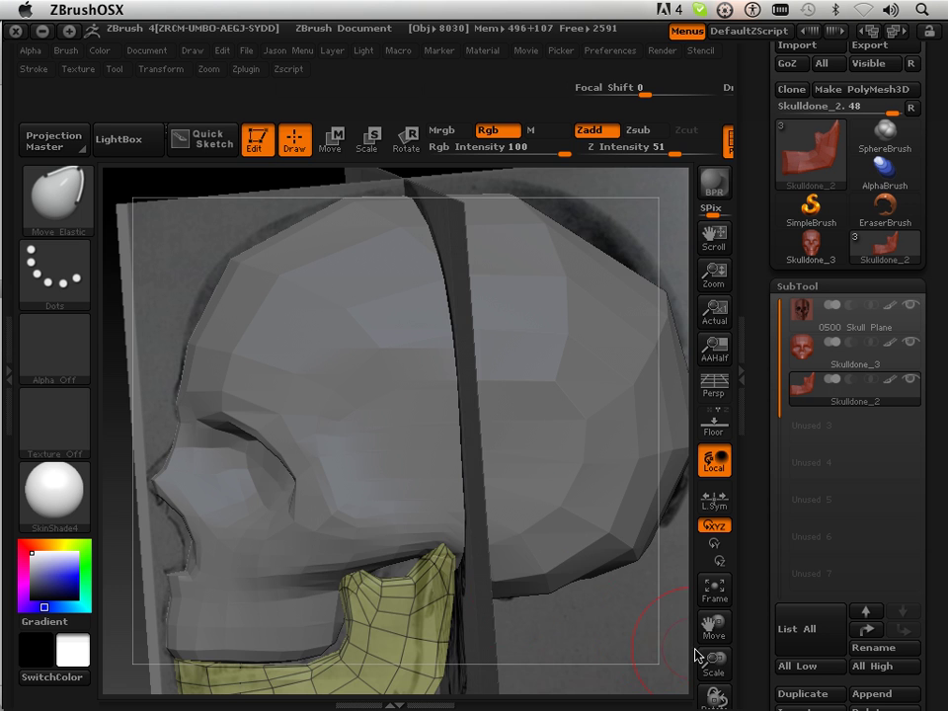
# - Refine the chin's lower edge against the reference in the front view
pyautogui.moveTo(712, 662); pyautogui.dragTo(438, 578)
pyautogui.moveTo(181, 502); pyautogui.dragTo(246, 459)
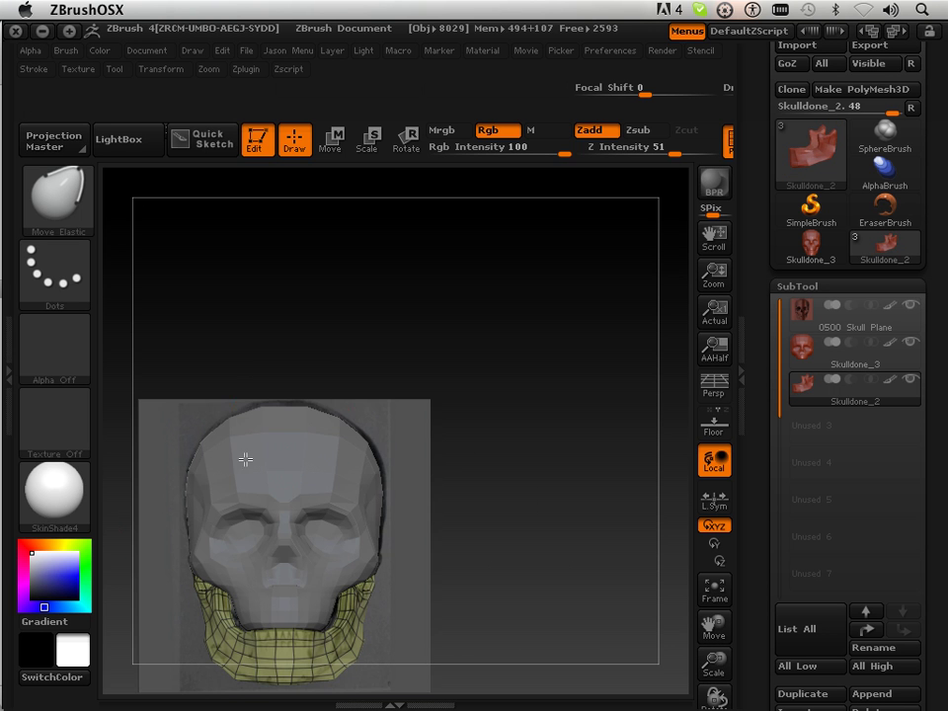
pyautogui.click(714, 590)
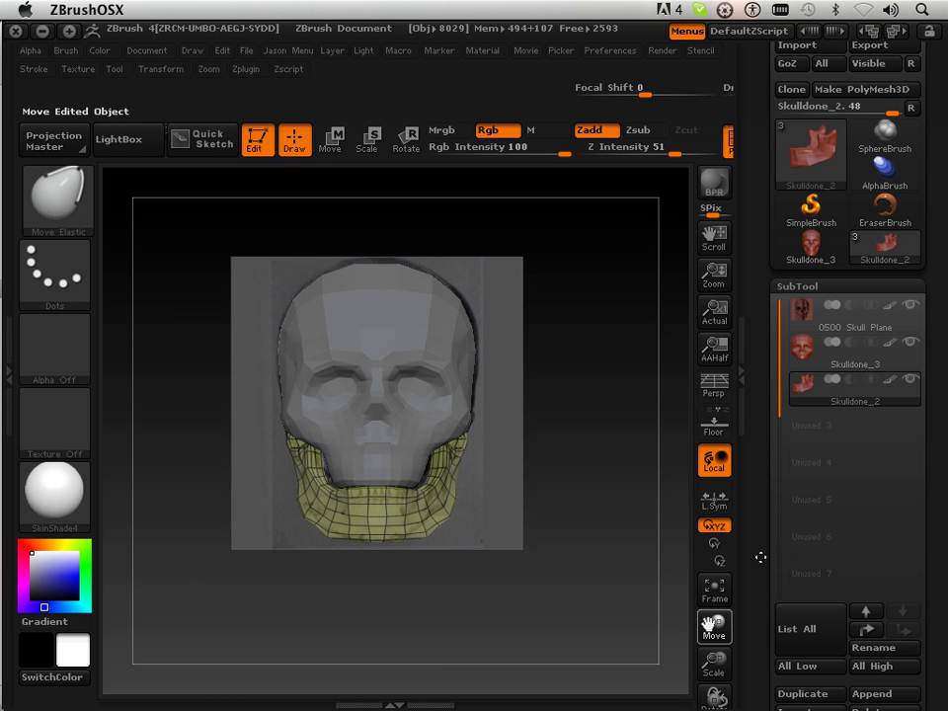
pyautogui.moveTo(714, 664); pyautogui.dragTo(733, 683)
pyautogui.moveTo(403, 589); pyautogui.dragTo(395, 584)
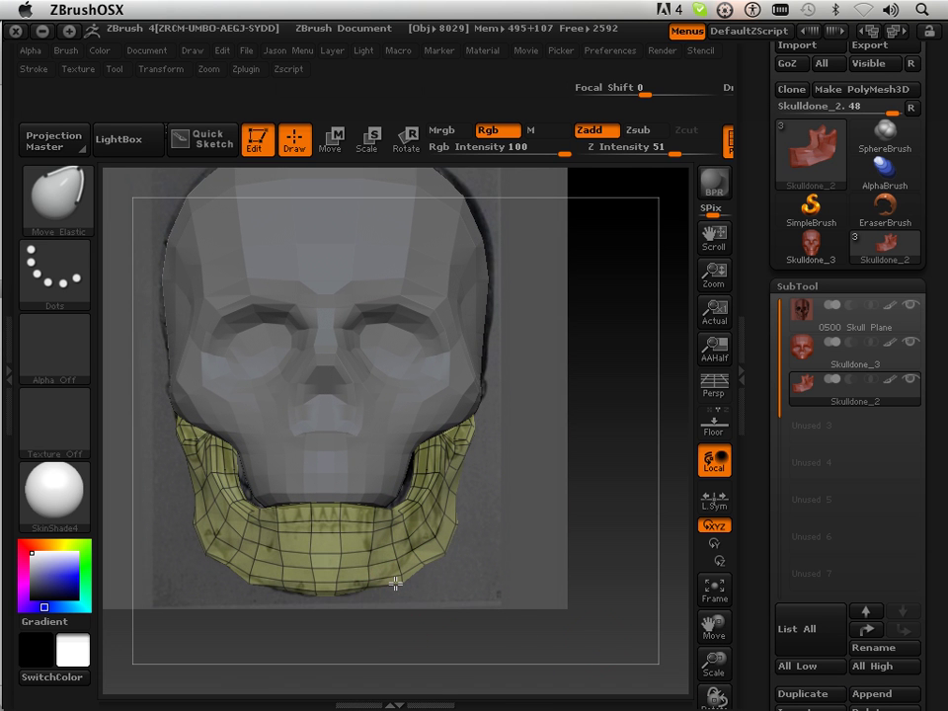
pyautogui.moveTo(334, 587); pyautogui.dragTo(336, 594)
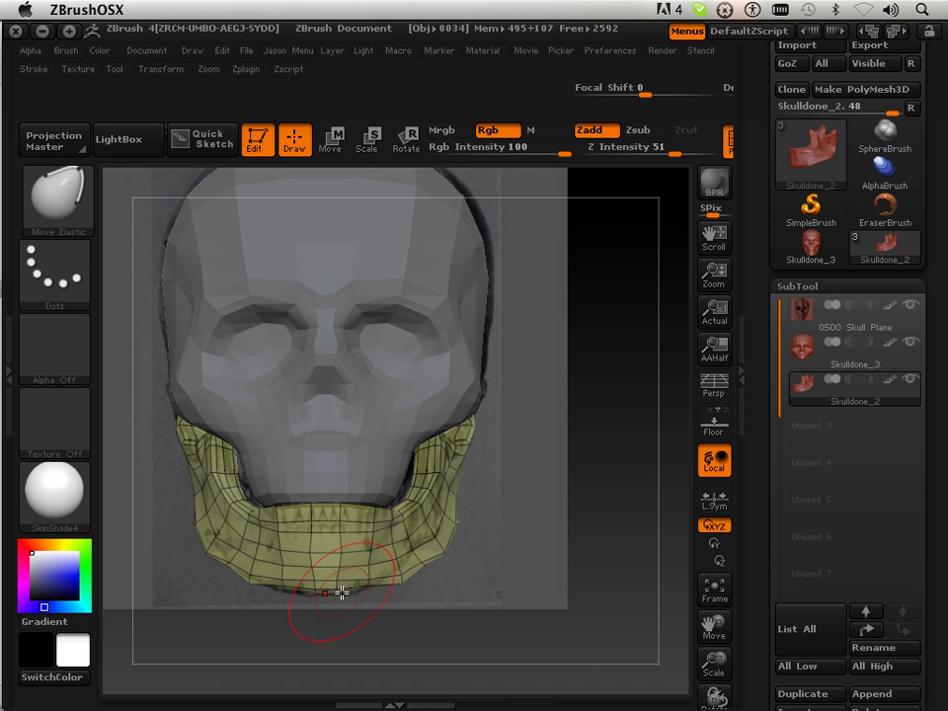
# - Pull the jaw angle inward from the front and round its rear corner to the reference in side view
pyautogui.moveTo(200, 534); pyautogui.dragTo(209, 544)
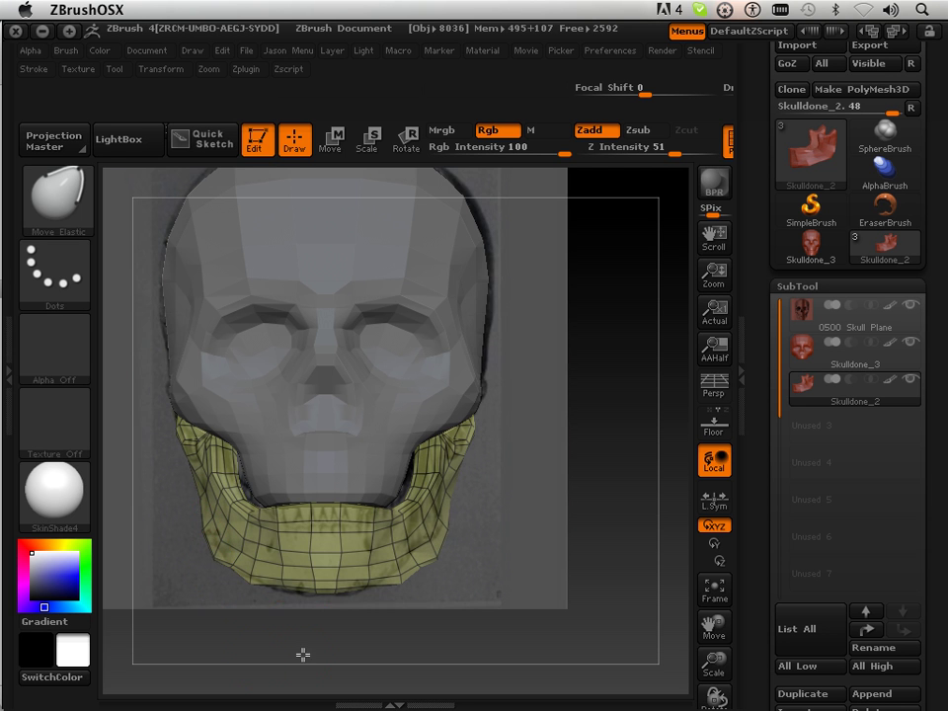
pyautogui.moveTo(302, 655); pyautogui.dragTo(253, 656)
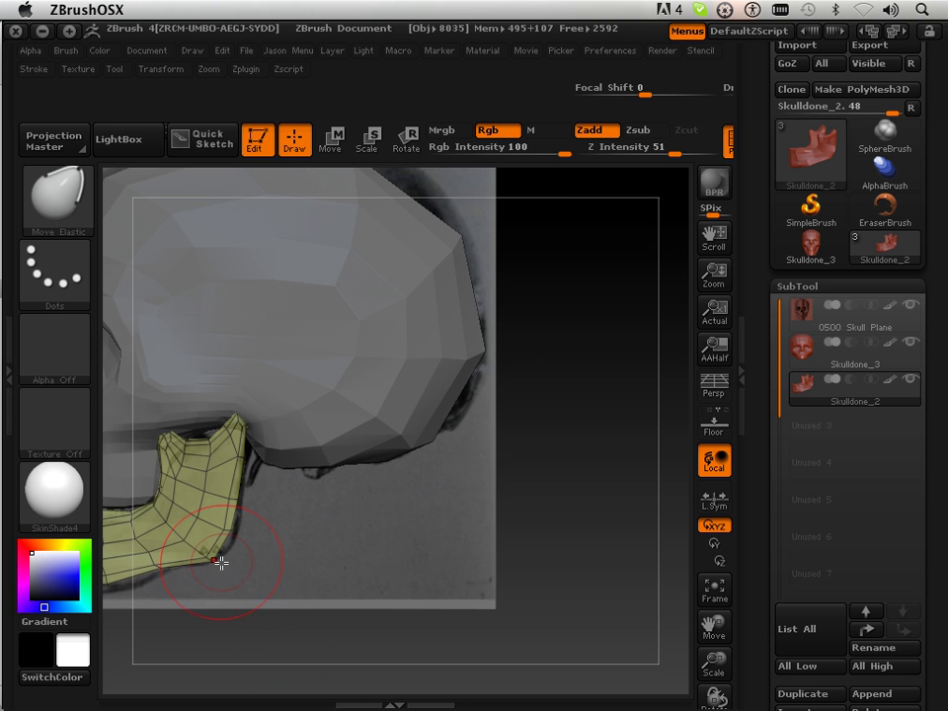
pyautogui.moveTo(231, 556); pyautogui.dragTo(231, 543)
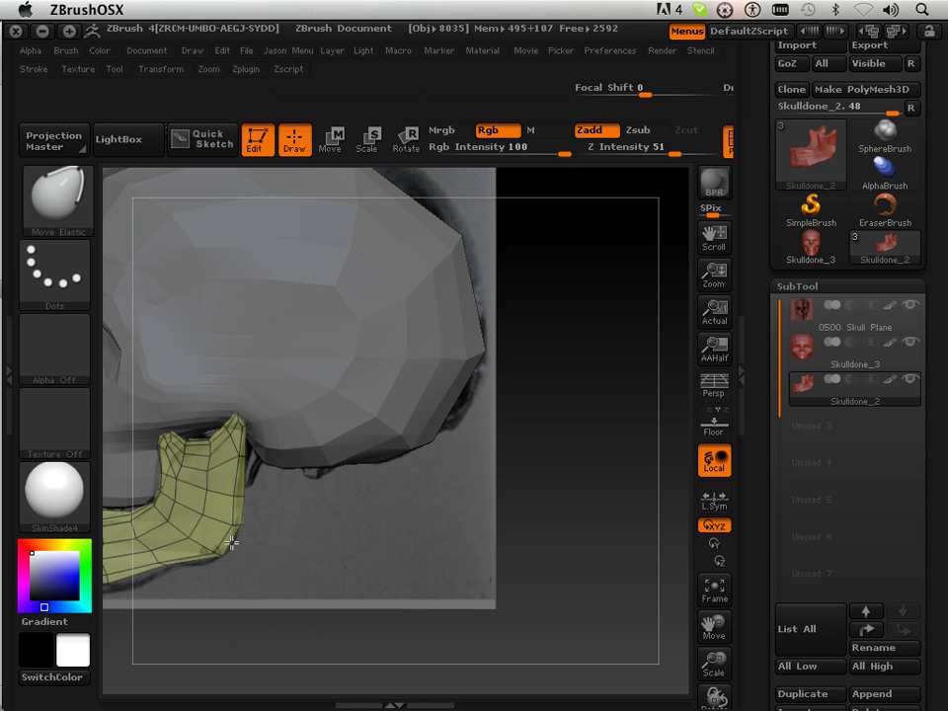
# - Move the central edge loops below the lower teeth slightly upward on the front of the jaw
pyautogui.moveTo(713, 662); pyautogui.dragTo(591, 604)
pyautogui.moveTo(713, 623); pyautogui.dragTo(611, 474)
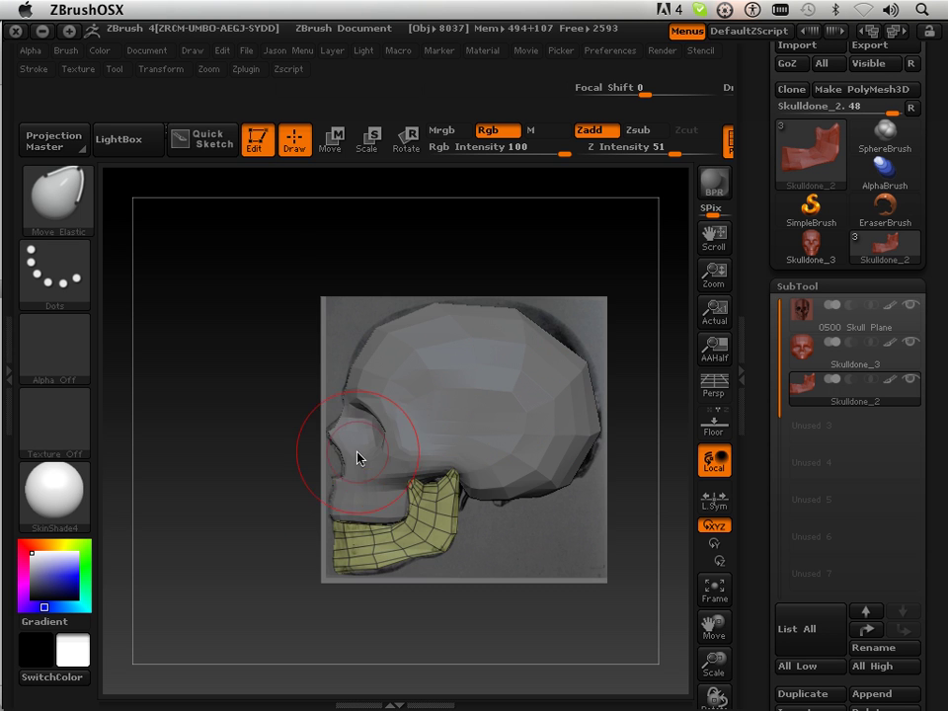
pyautogui.moveTo(248, 617); pyautogui.dragTo(323, 585)
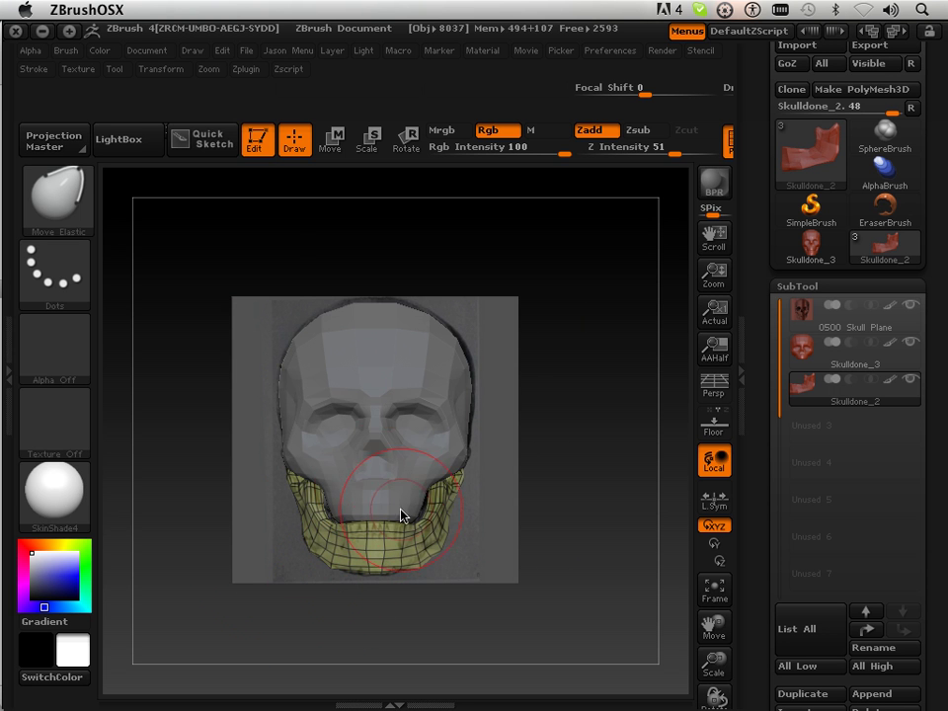
pyautogui.moveTo(714, 664); pyautogui.dragTo(713, 691)
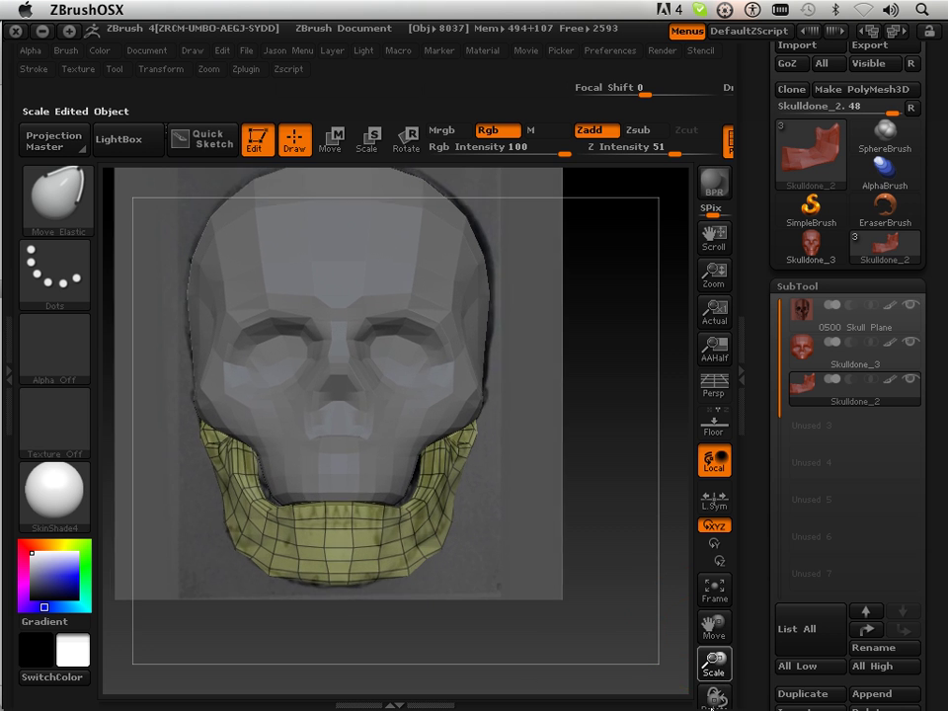
pyautogui.moveTo(713, 637); pyautogui.dragTo(743, 534)
pyautogui.moveTo(723, 658); pyautogui.dragTo(719, 698)
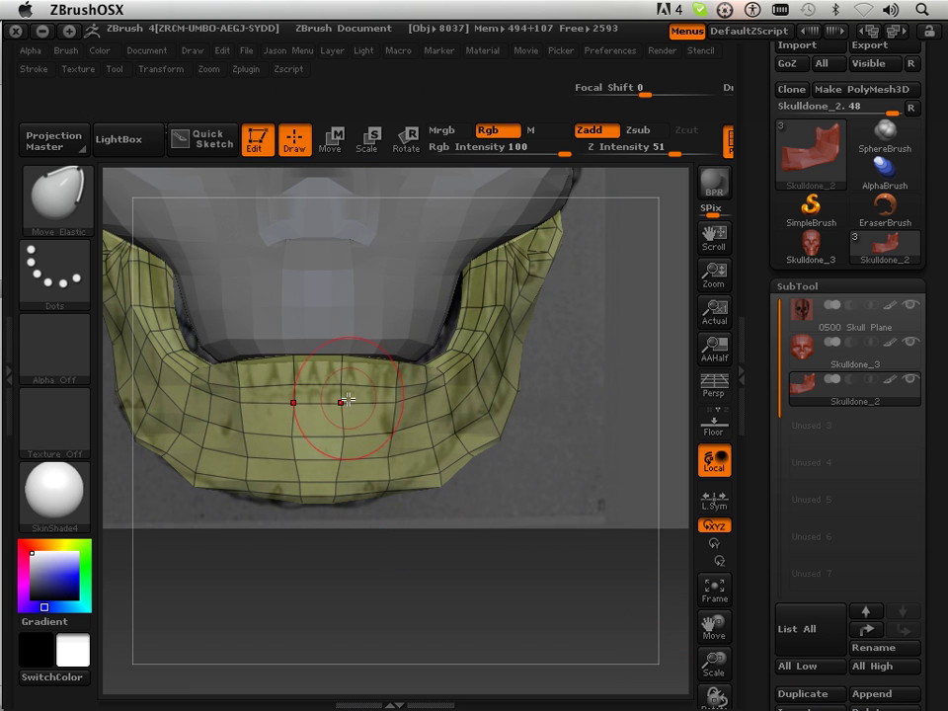
pyautogui.moveTo(345, 396); pyautogui.dragTo(338, 394)
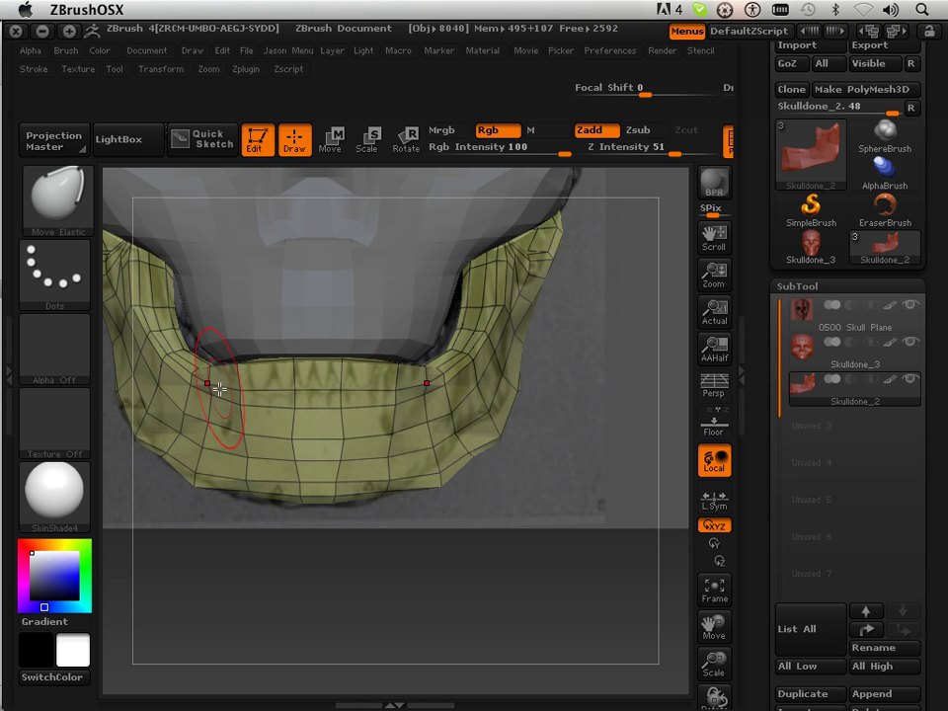
# - Make the upper skull subtool active and pull the rear lower corner of its tooth row toward the side reference
pyautogui.click(832, 352)
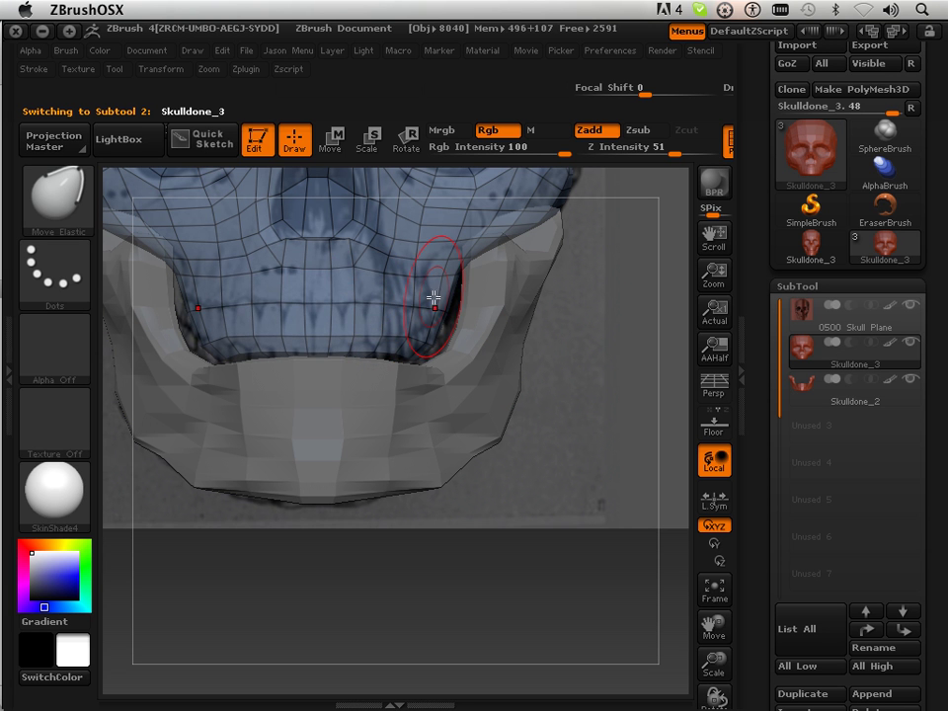
pyautogui.moveTo(522, 631); pyautogui.dragTo(470, 646)
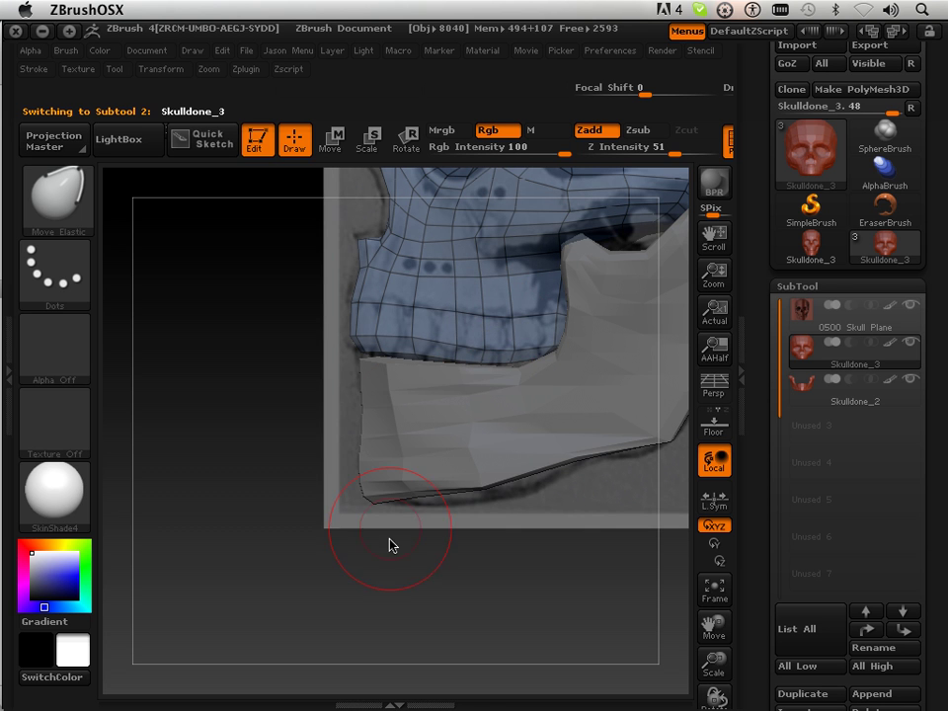
pyautogui.moveTo(392, 545); pyautogui.dragTo(358, 628)
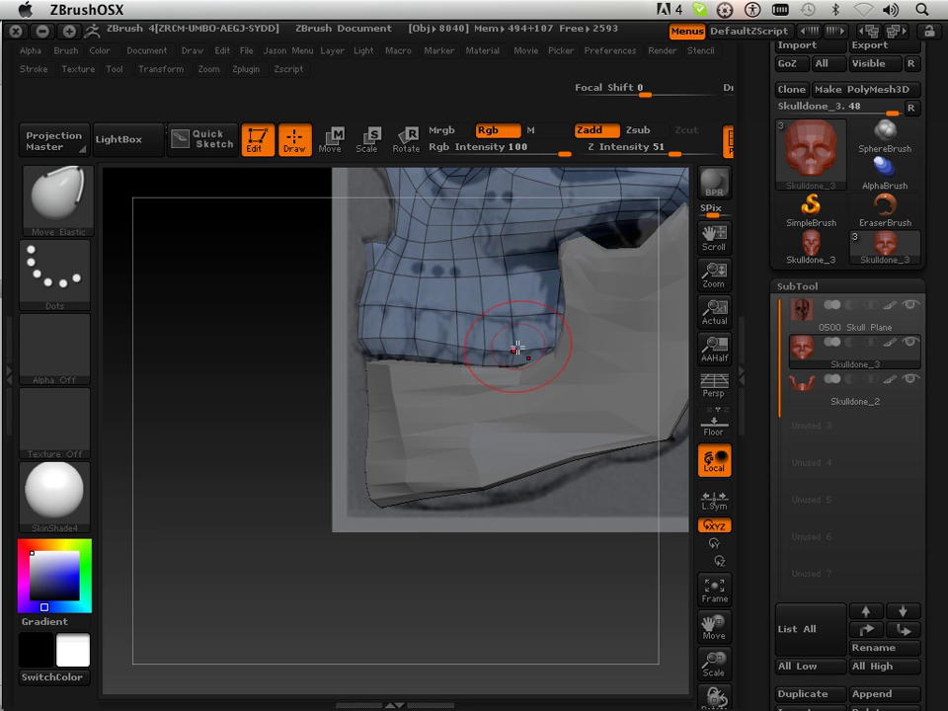
pyautogui.moveTo(517, 348)
pyautogui.mouseDown()
pyautogui.moveTo(514, 330)
pyautogui.moveTo(554, 334)
pyautogui.mouseUp()
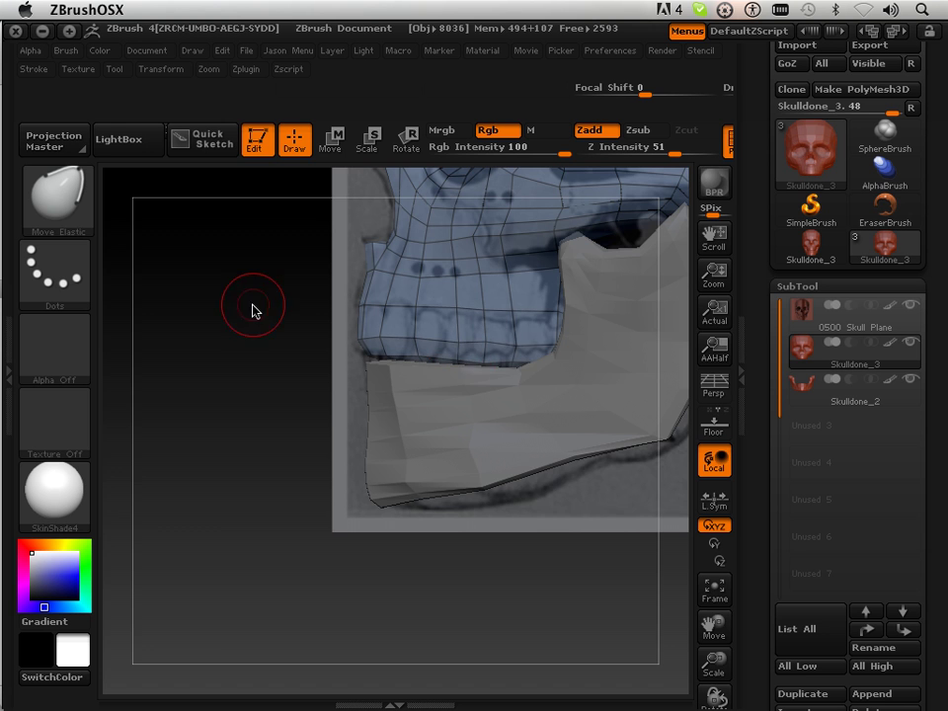
# - Adjust the front lower edge of the upper tooth row with the Move Parts brush, checking side and front views
pyautogui.click(56, 198)
pyautogui.click(694, 409)
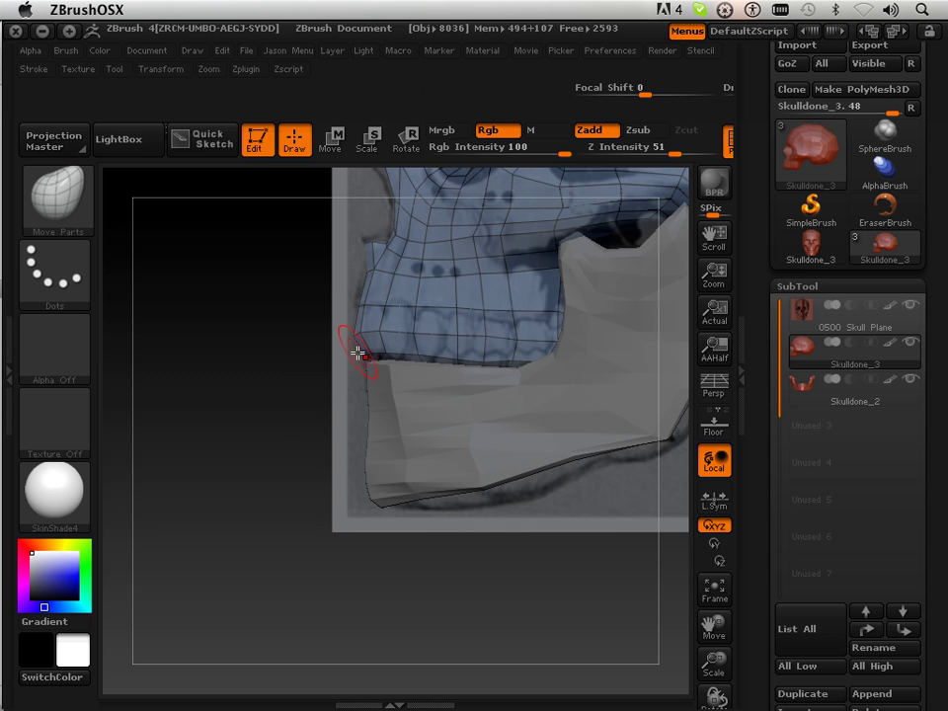
pyautogui.moveTo(258, 422); pyautogui.dragTo(354, 449)
pyautogui.keyDown('shift'); pyautogui.moveTo(383, 376); pyautogui.dragTo(376, 352); pyautogui.keyUp('shift')
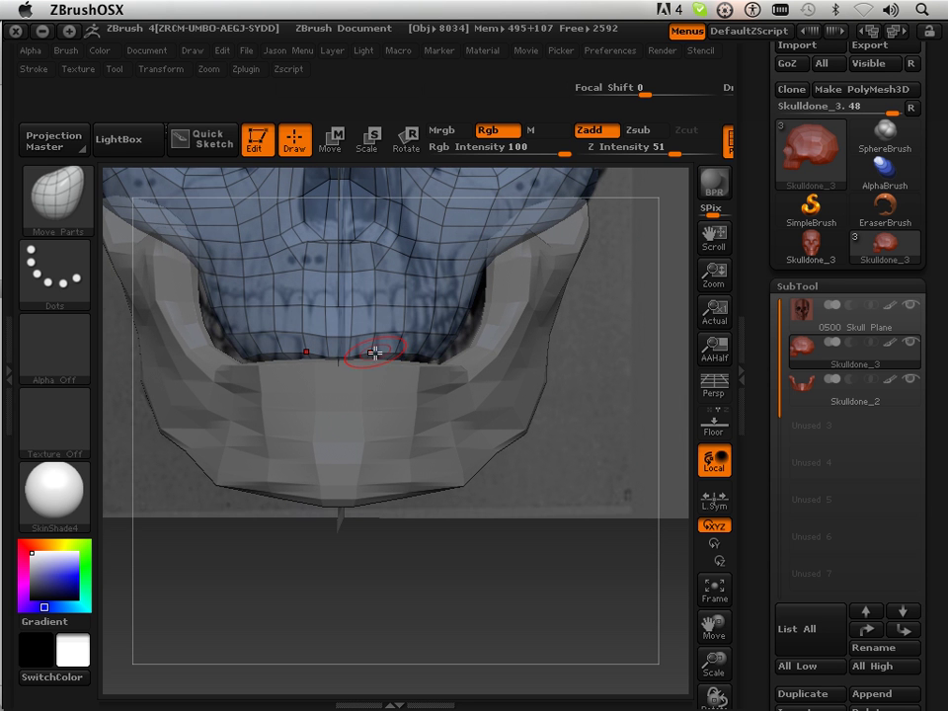
# - Make the jaw subtool active and refine its front profile and the chin's lower edge against the side and front references
pyautogui.moveTo(587, 570); pyautogui.dragTo(519, 583)
pyautogui.click(811, 391)
pyautogui.moveTo(494, 625); pyautogui.dragTo(450, 612)
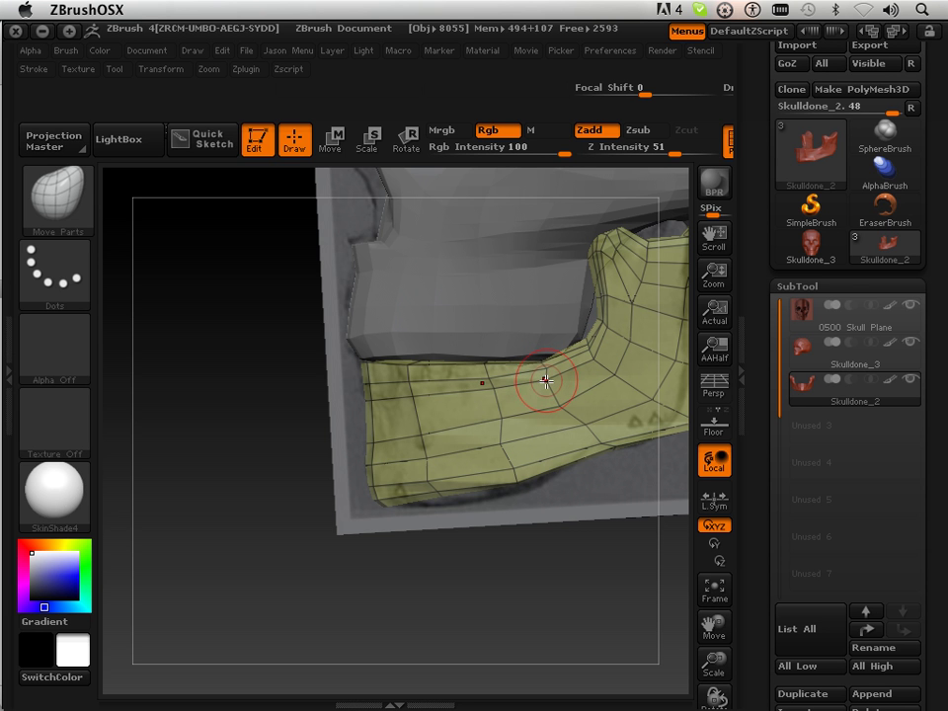
pyautogui.moveTo(369, 447)
pyautogui.mouseDown()
pyautogui.moveTo(233, 429)
pyautogui.moveTo(188, 449)
pyautogui.moveTo(381, 461)
pyautogui.mouseUp()
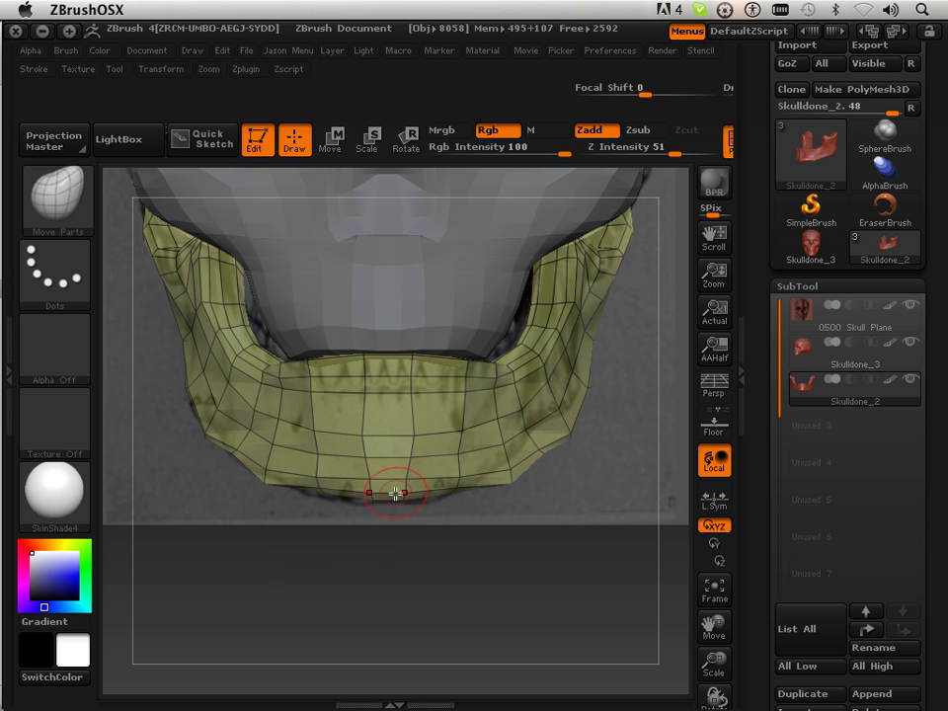
pyautogui.moveTo(395, 491); pyautogui.dragTo(489, 541)
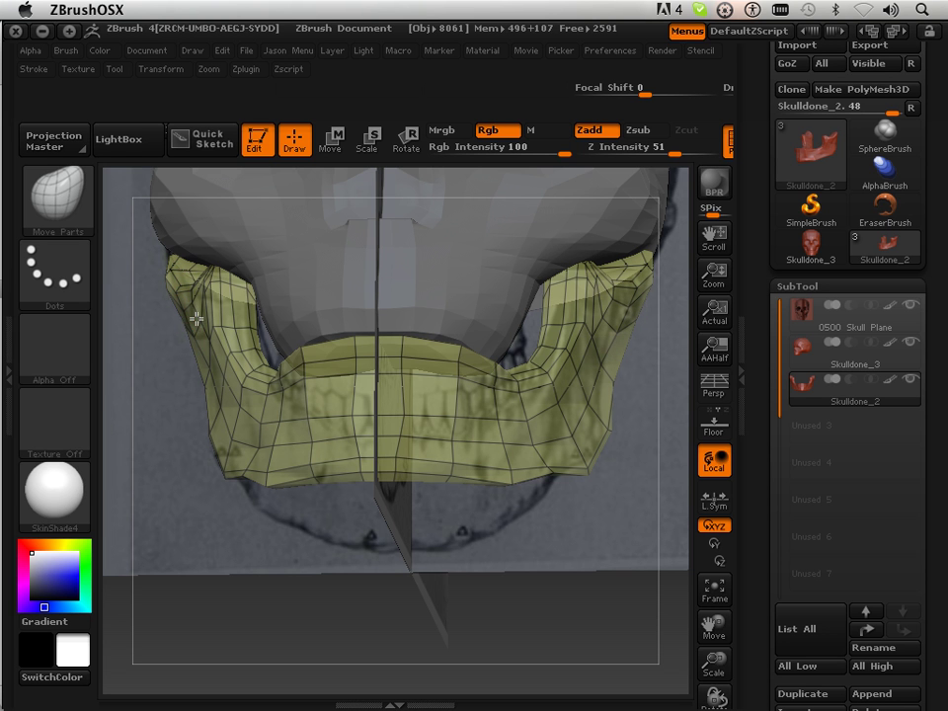
pyautogui.moveTo(329, 569); pyautogui.dragTo(388, 634)
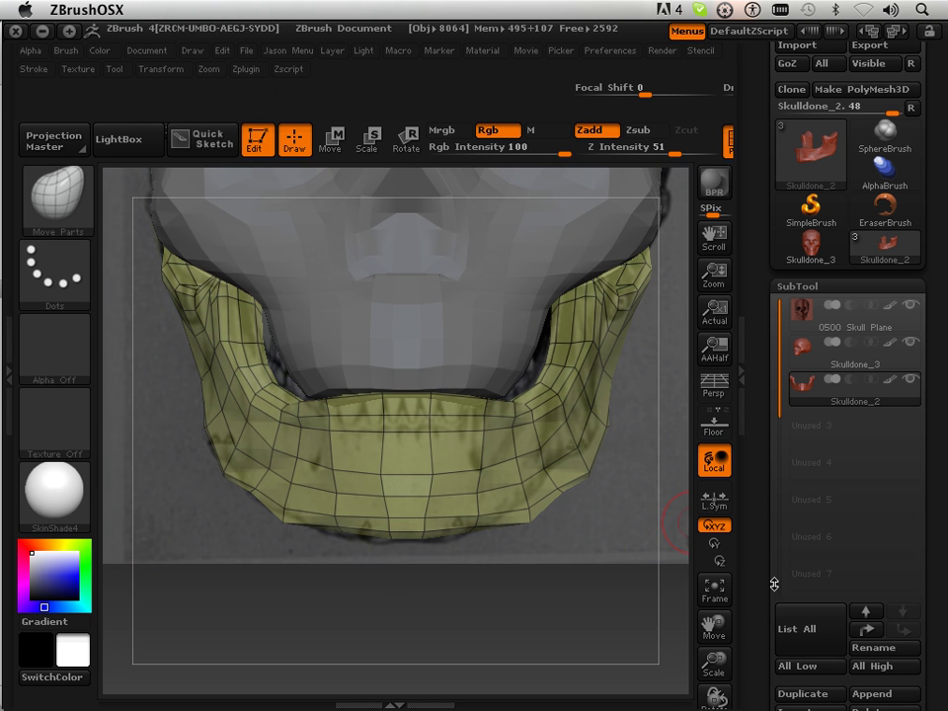
# - Divide the jaw and upper skull subtools once each, bringing both to subdivision level 2
pyautogui.moveTo(772, 536); pyautogui.dragTo(746, 308)
pyautogui.click(802, 478)
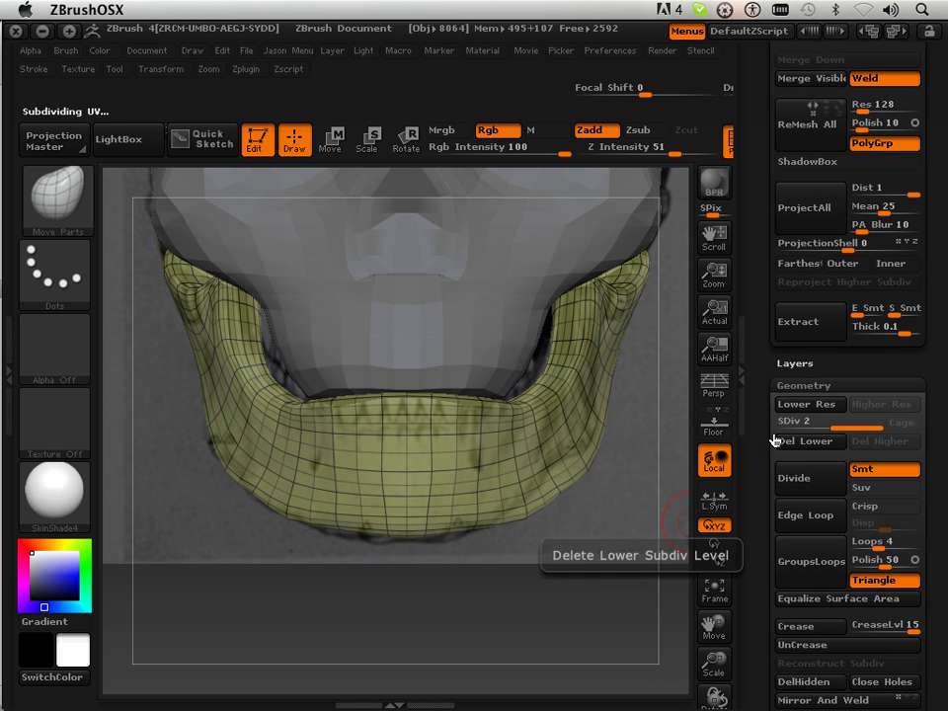
pyautogui.moveTo(759, 213); pyautogui.dragTo(722, 371)
pyautogui.click(829, 405)
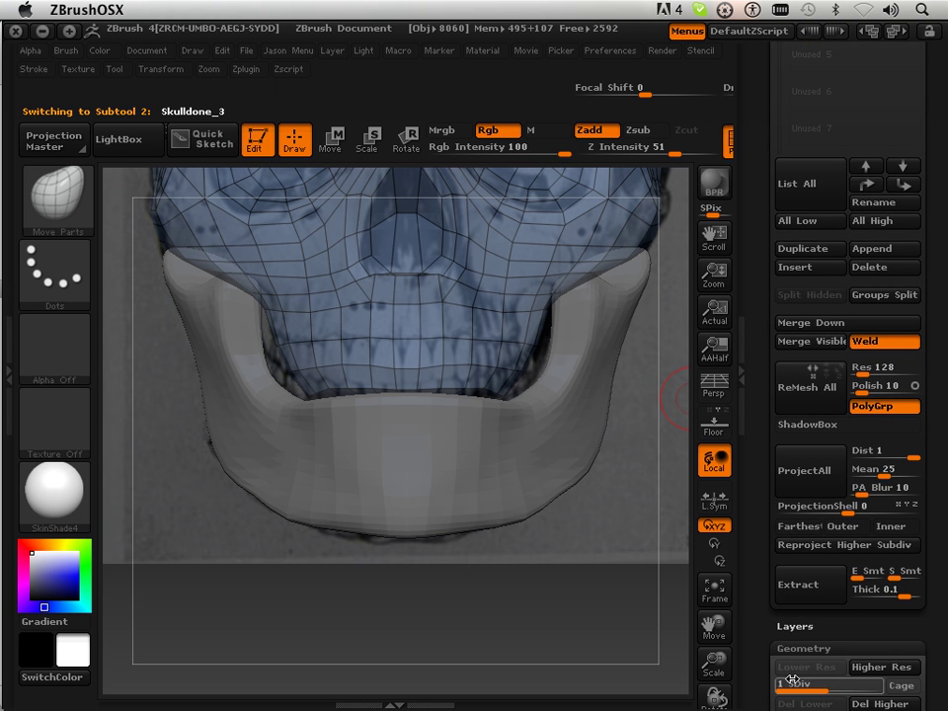
pyautogui.moveTo(763, 654); pyautogui.dragTo(835, 619)
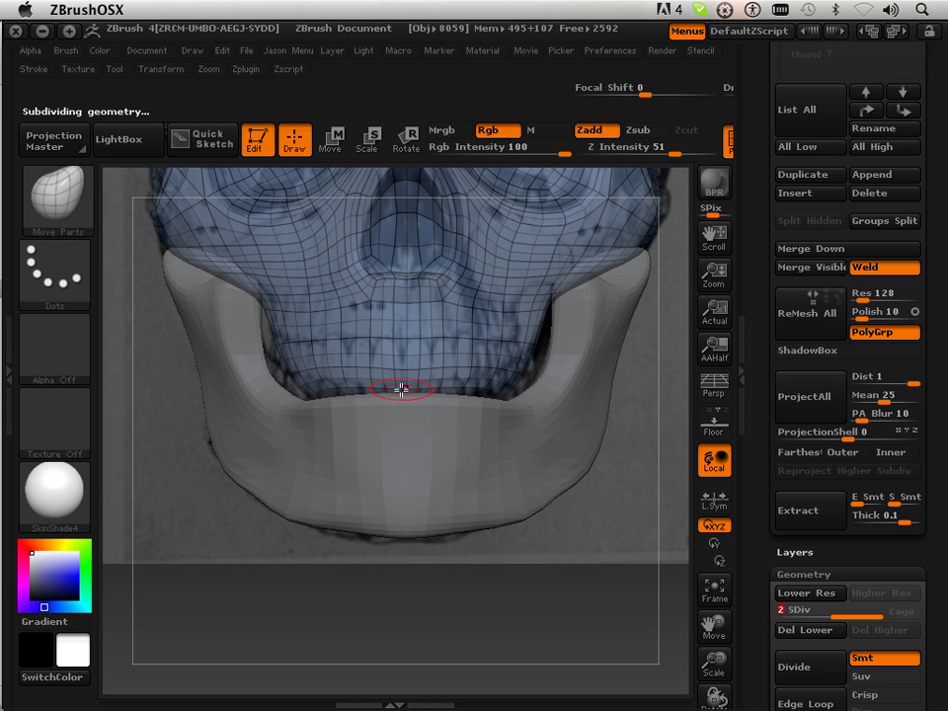
# - Choose the Move Elastic brush and nudge the underside of the upper skull near the jaw branches
pyautogui.moveTo(411, 639)
pyautogui.mouseDown()
pyautogui.moveTo(396, 613)
pyautogui.moveTo(391, 417)
pyautogui.moveTo(387, 458)
pyautogui.moveTo(393, 432)
pyautogui.mouseUp()
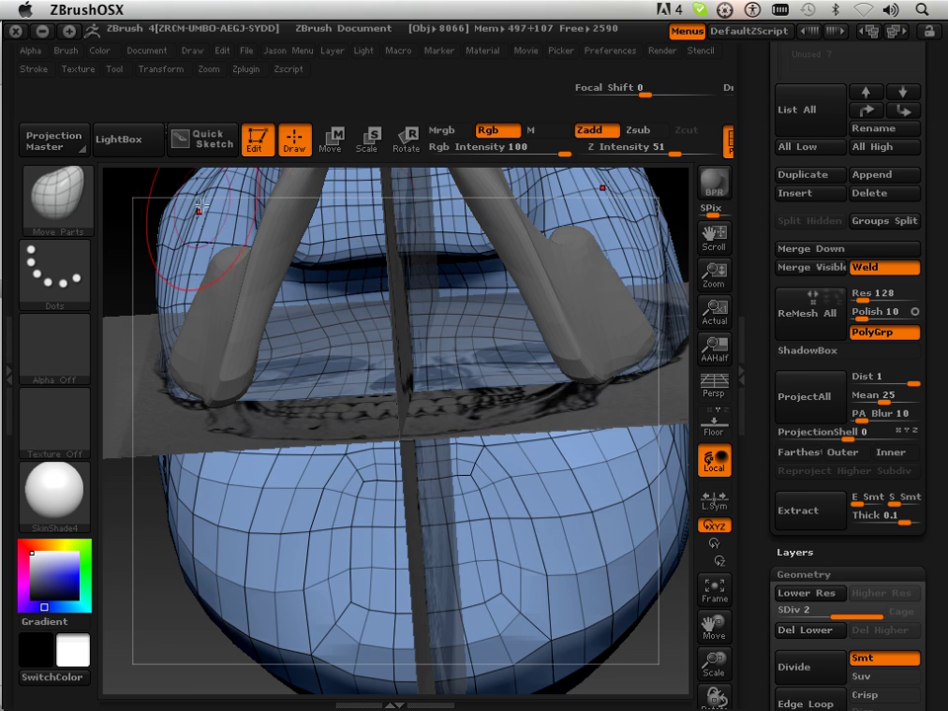
pyautogui.click(59, 198)
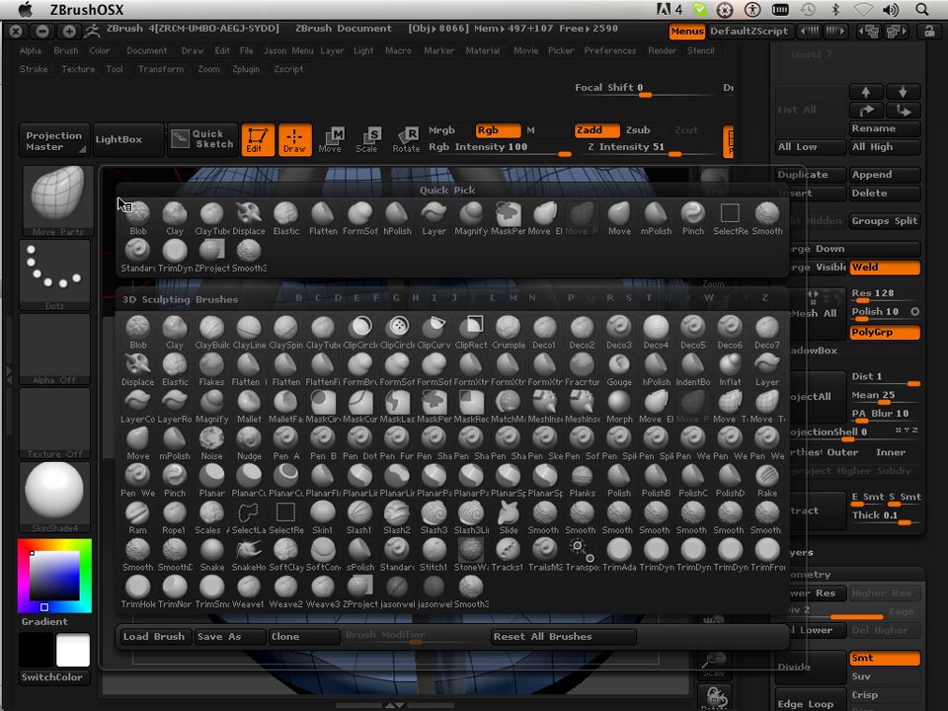
pyautogui.click(649, 403)
pyautogui.moveTo(299, 245); pyautogui.dragTo(265, 250)
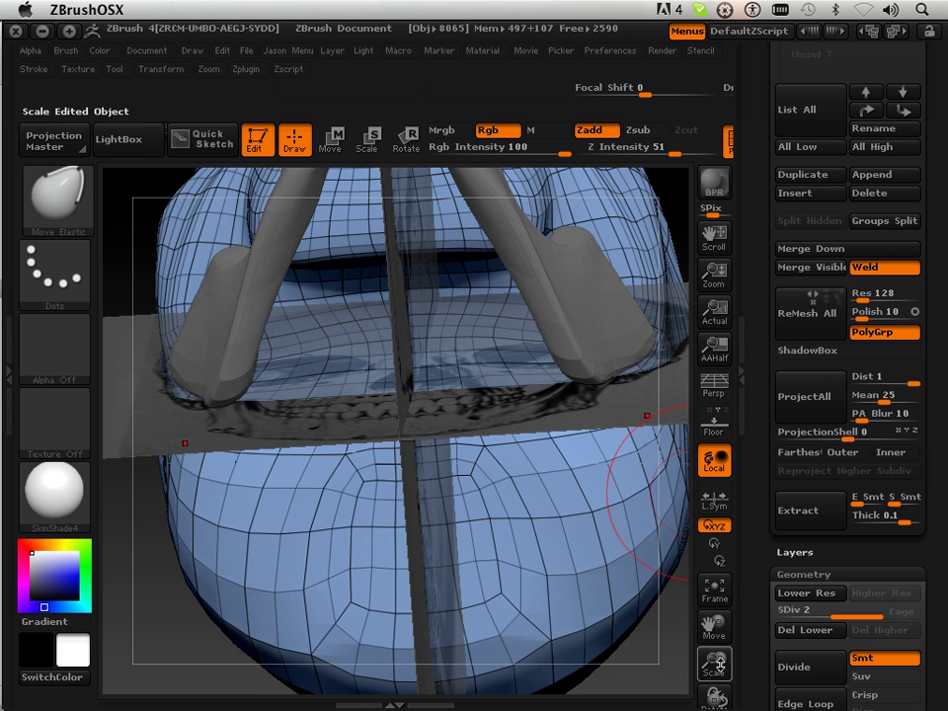
pyautogui.moveTo(713, 661)
pyautogui.mouseDown()
pyautogui.moveTo(713, 628)
pyautogui.moveTo(718, 672)
pyautogui.mouseUp()
pyautogui.moveTo(583, 282)
pyautogui.mouseDown()
pyautogui.moveTo(558, 296)
pyautogui.moveTo(608, 250)
pyautogui.moveTo(612, 267)
pyautogui.moveTo(656, 286)
pyautogui.moveTo(612, 330)
pyautogui.moveTo(582, 290)
pyautogui.moveTo(597, 296)
pyautogui.mouseUp()
pyautogui.scroll(3, 769, 294)
pyautogui.scroll(3, 769, 295)
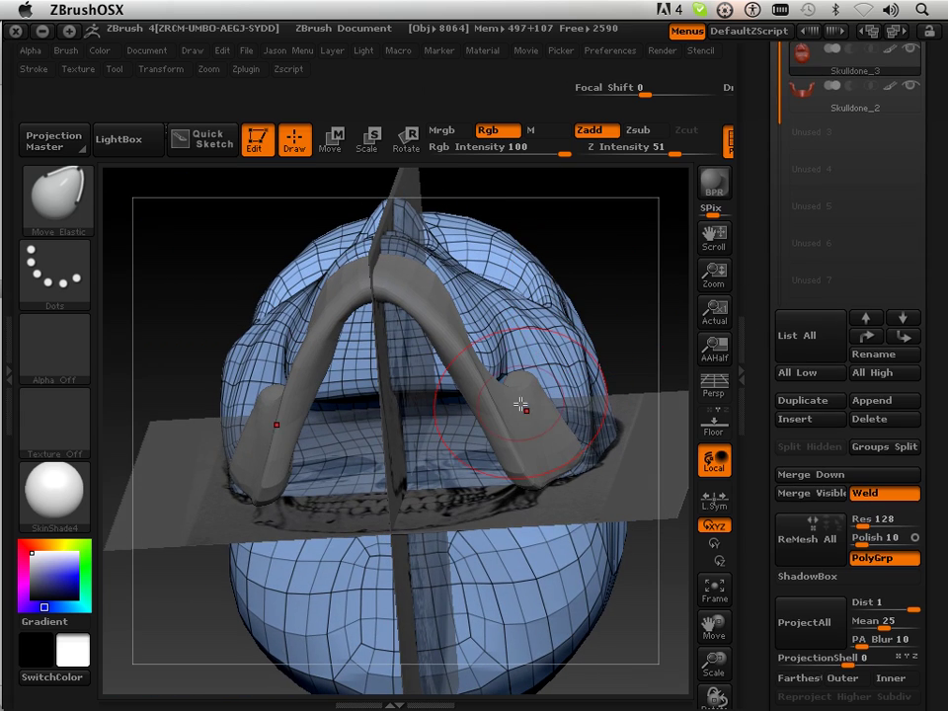
# - Turn off the subtool transparency, make the jaw subtool active and examine its branches from below and from the front
pyautogui.moveTo(500, 378); pyautogui.dragTo(485, 374)
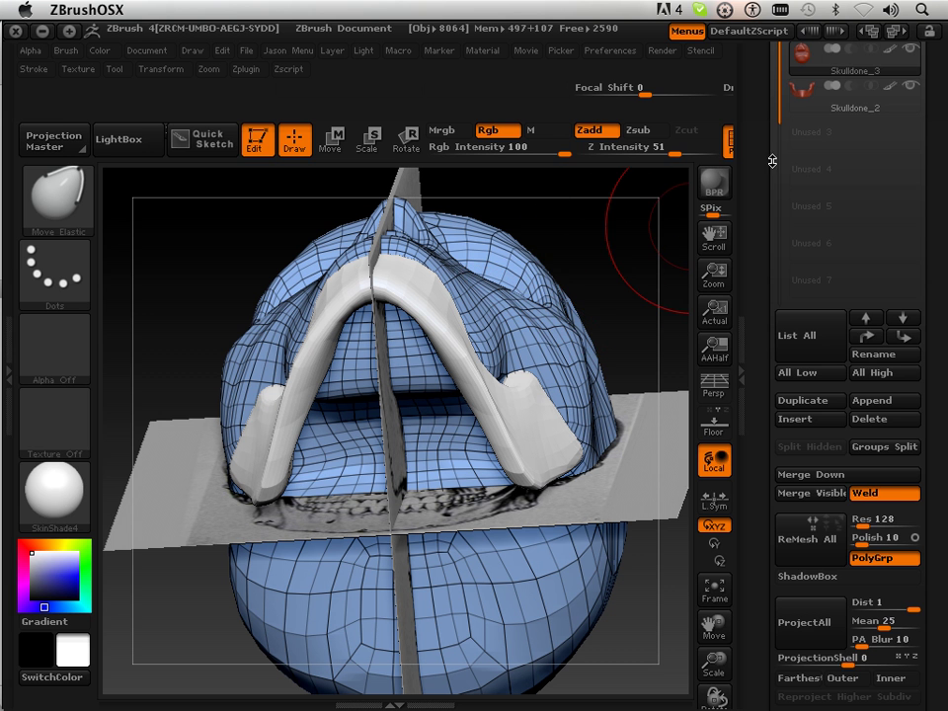
pyautogui.scroll(3, 807, 99)
pyautogui.click(810, 170)
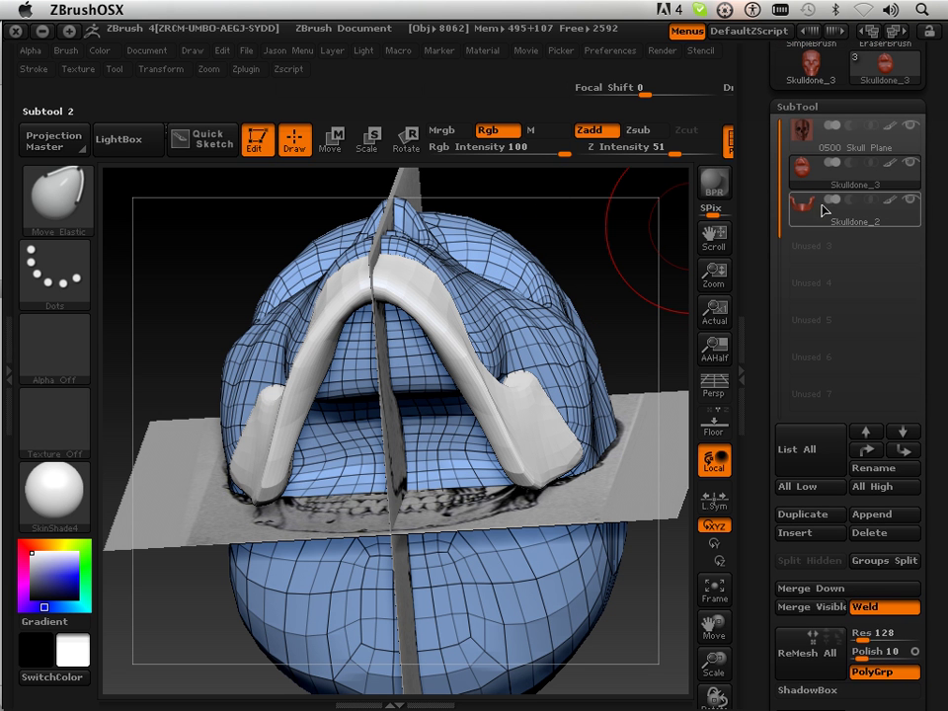
pyautogui.moveTo(620, 296); pyautogui.dragTo(662, 254)
pyautogui.click(821, 223)
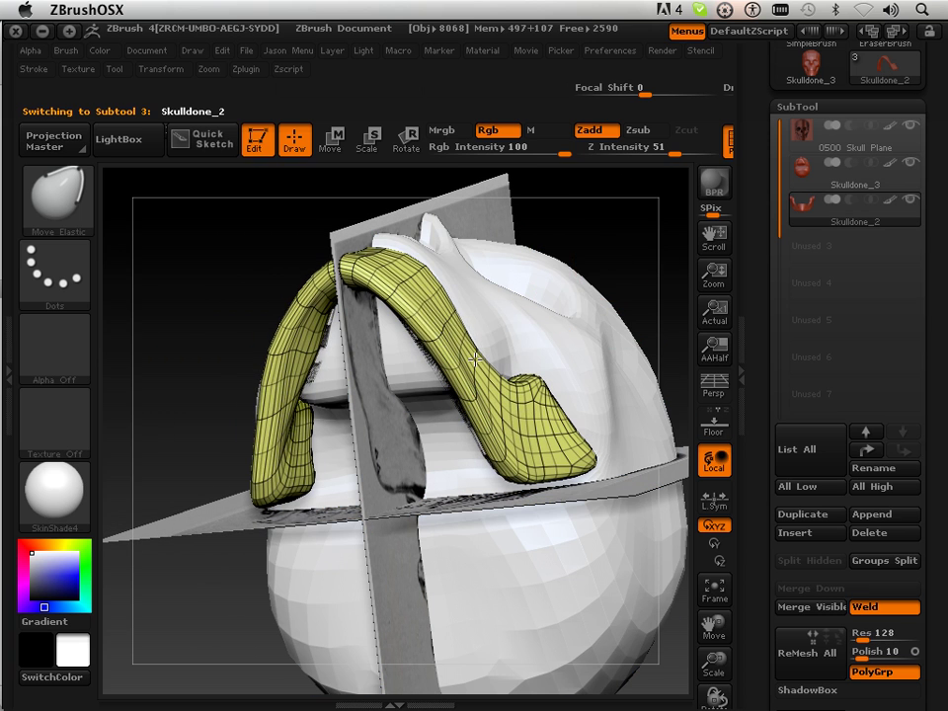
pyautogui.moveTo(583, 262); pyautogui.dragTo(512, 303)
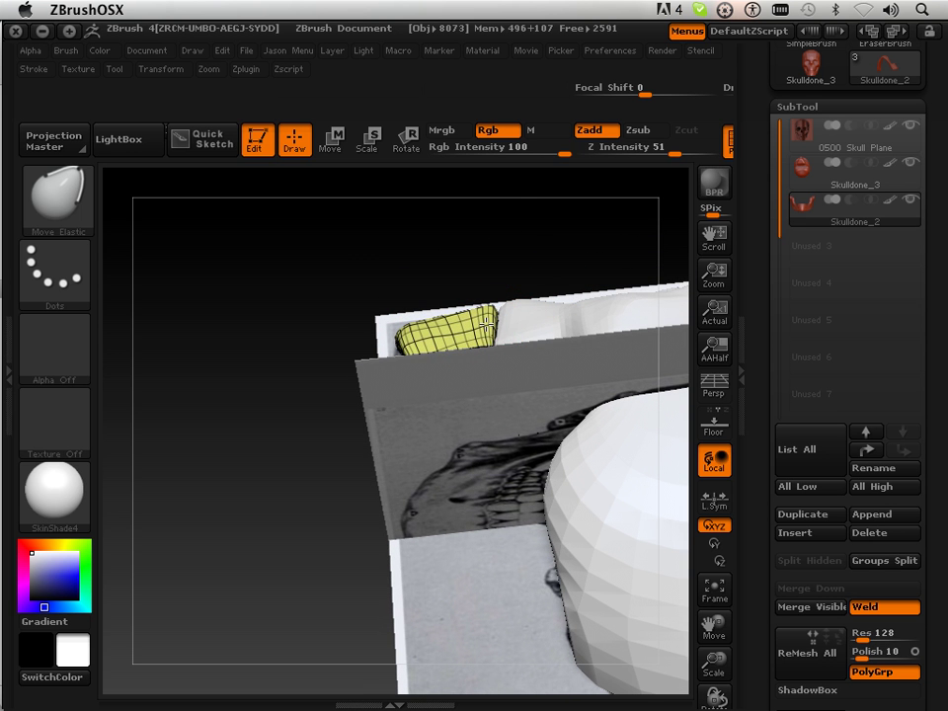
pyautogui.moveTo(280, 386); pyautogui.dragTo(316, 535)
pyautogui.moveTo(493, 553); pyautogui.dragTo(492, 631)
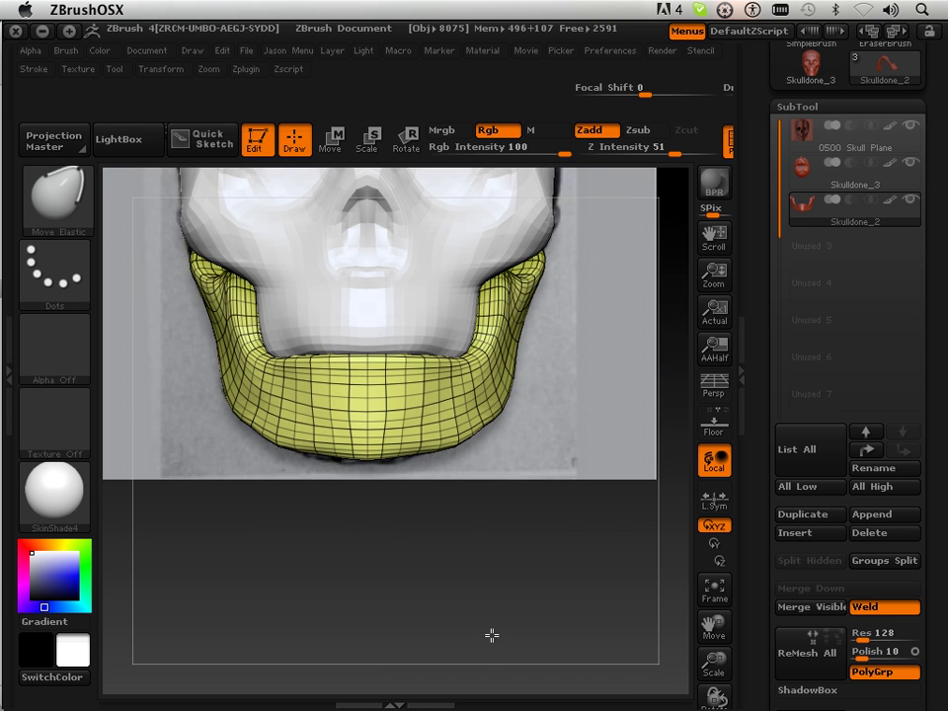
pyautogui.moveTo(714, 660); pyautogui.dragTo(707, 632)
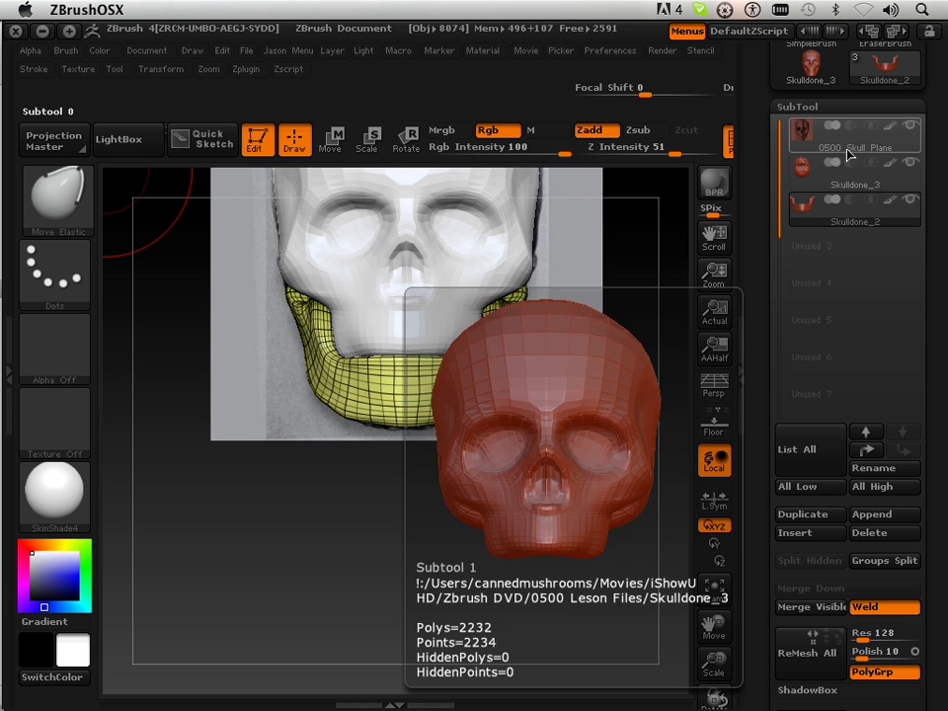
# - Make the upper skull subtool active and reshape the lower edge of its tooth row in front view with Move Elastic
pyautogui.click(845, 143)
pyautogui.click(828, 153)
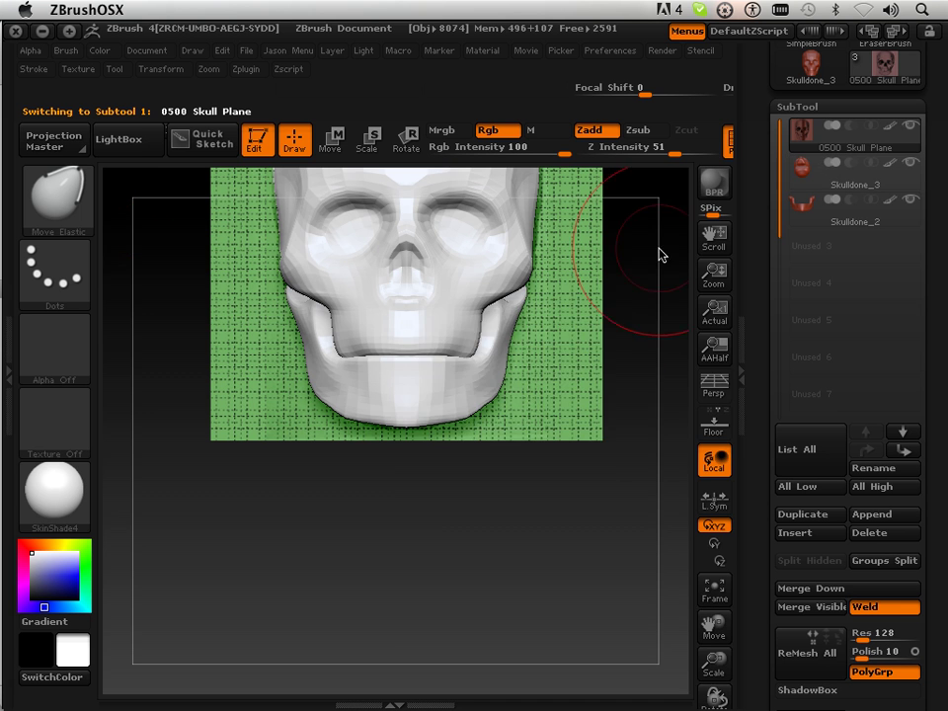
pyautogui.click(840, 187)
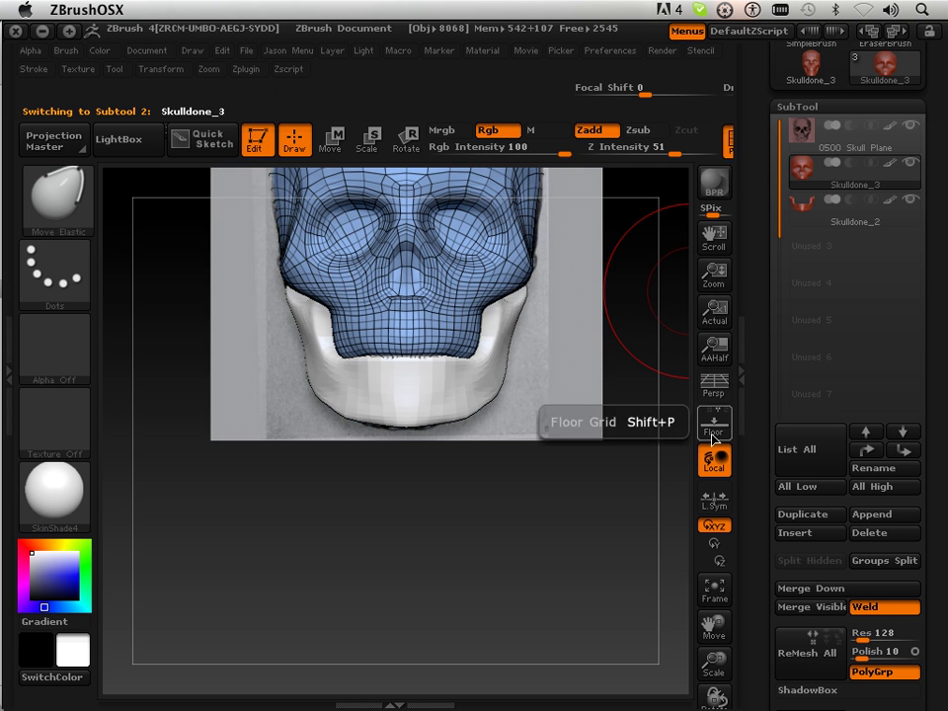
pyautogui.moveTo(713, 652); pyautogui.dragTo(720, 703)
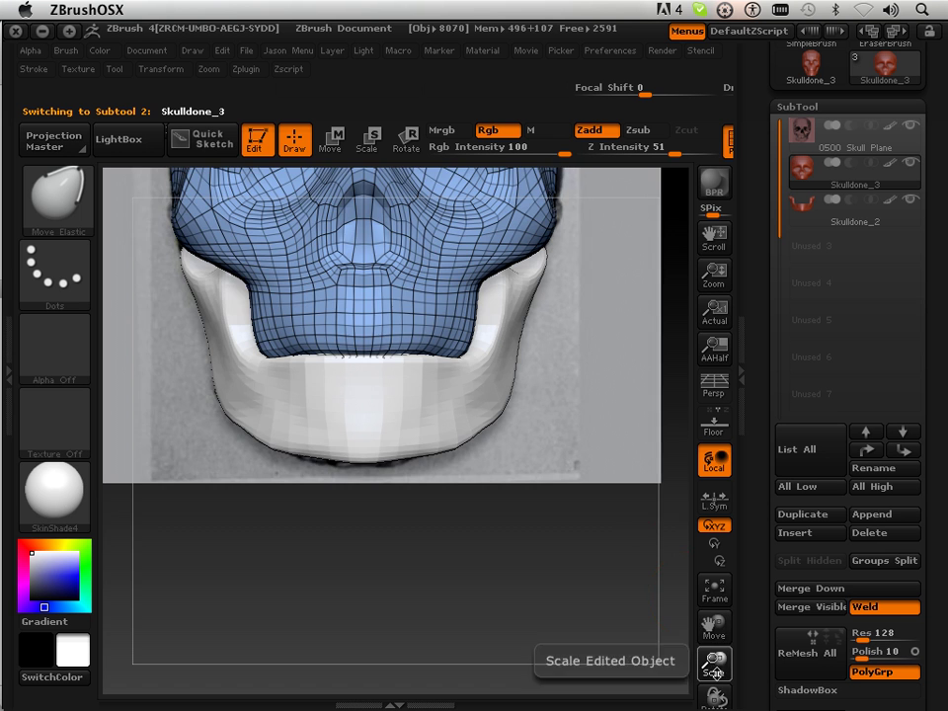
pyautogui.moveTo(713, 660); pyautogui.dragTo(703, 679)
pyautogui.moveTo(713, 625); pyautogui.dragTo(751, 649)
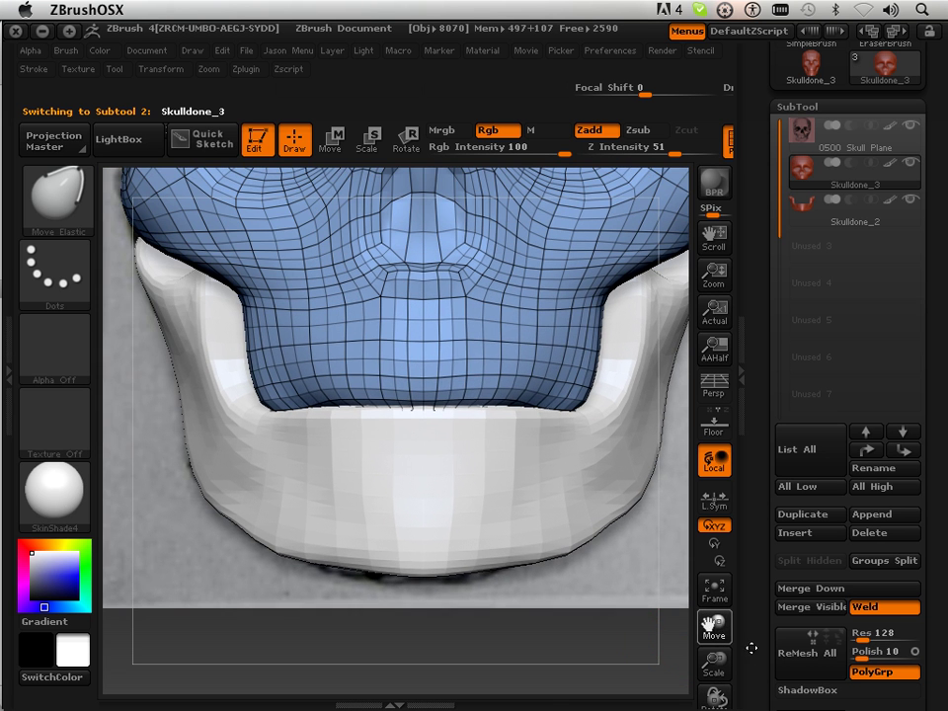
pyautogui.moveTo(523, 380)
pyautogui.mouseDown()
pyautogui.moveTo(527, 392)
pyautogui.moveTo(452, 395)
pyautogui.mouseUp()
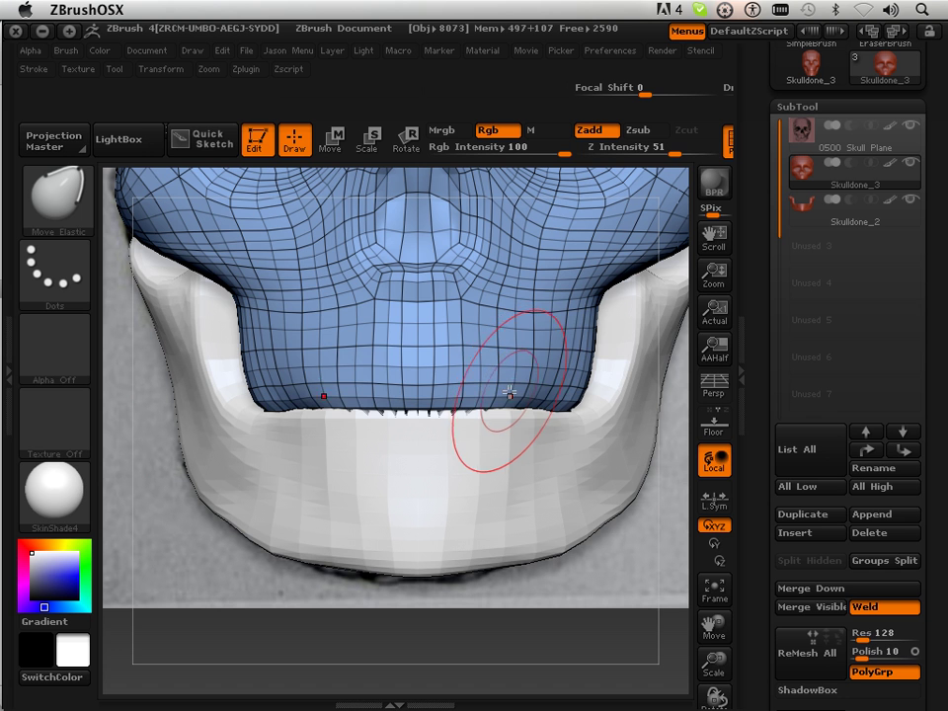
pyautogui.moveTo(510, 393)
pyautogui.mouseDown()
pyautogui.moveTo(566, 389)
pyautogui.moveTo(570, 413)
pyautogui.moveTo(559, 398)
pyautogui.mouseUp()
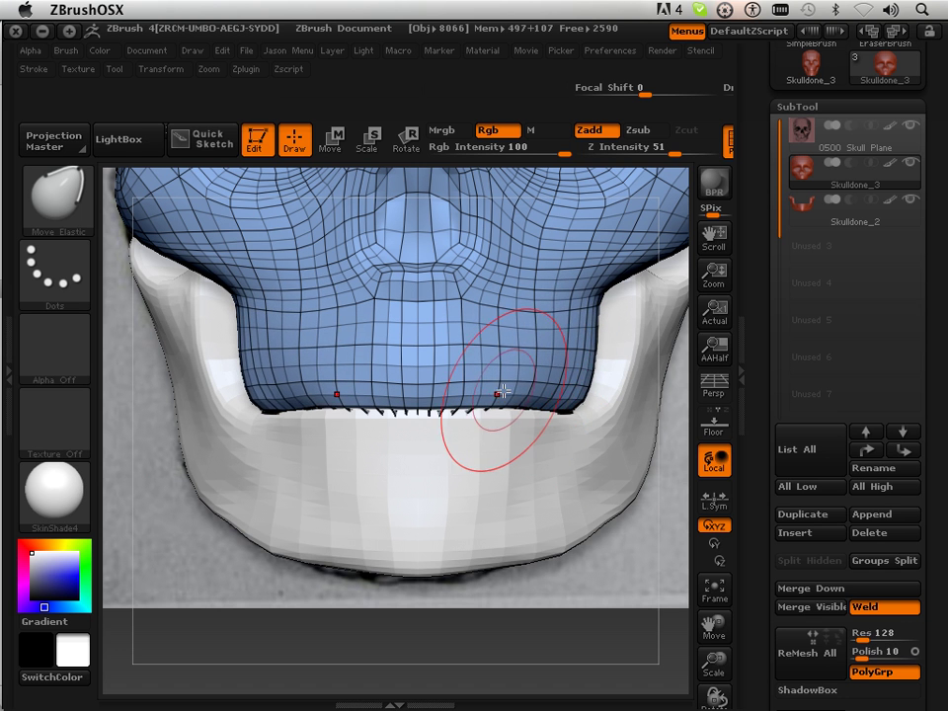
pyautogui.moveTo(493, 394); pyautogui.dragTo(506, 401)
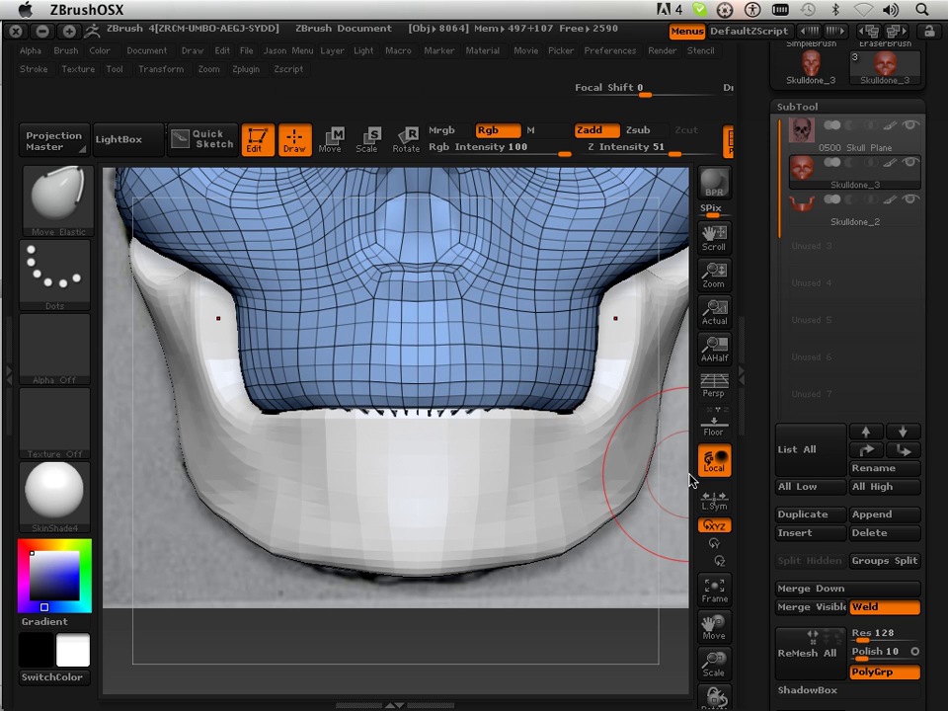
# - Check the upper skull from the side and front, and divide its subtool once to subdivision level 3
pyautogui.moveTo(715, 664); pyautogui.dragTo(608, 582)
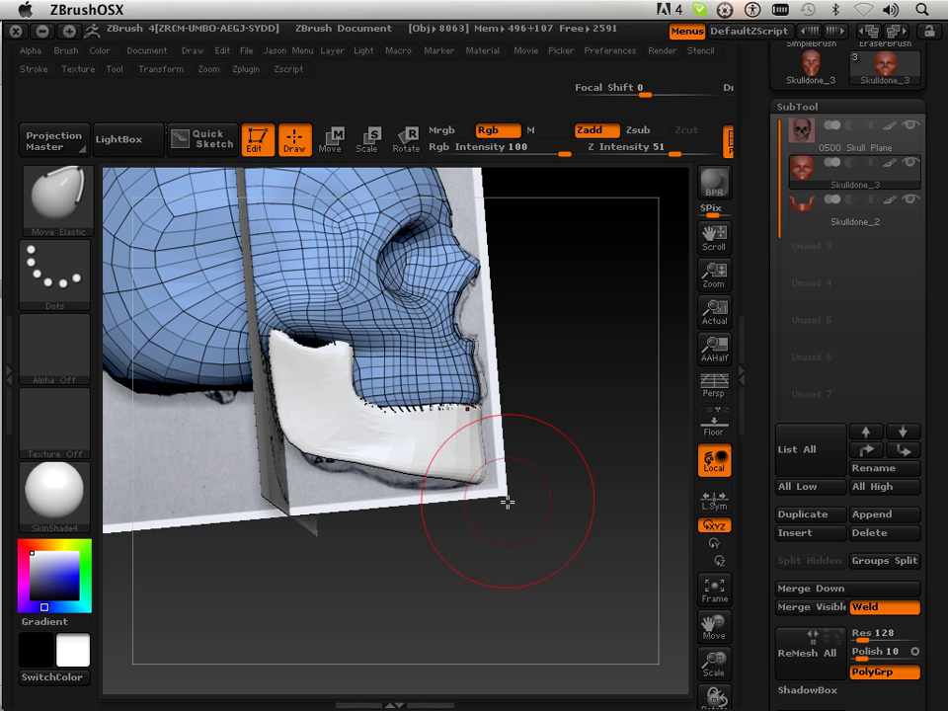
pyautogui.moveTo(508, 501); pyautogui.dragTo(369, 602)
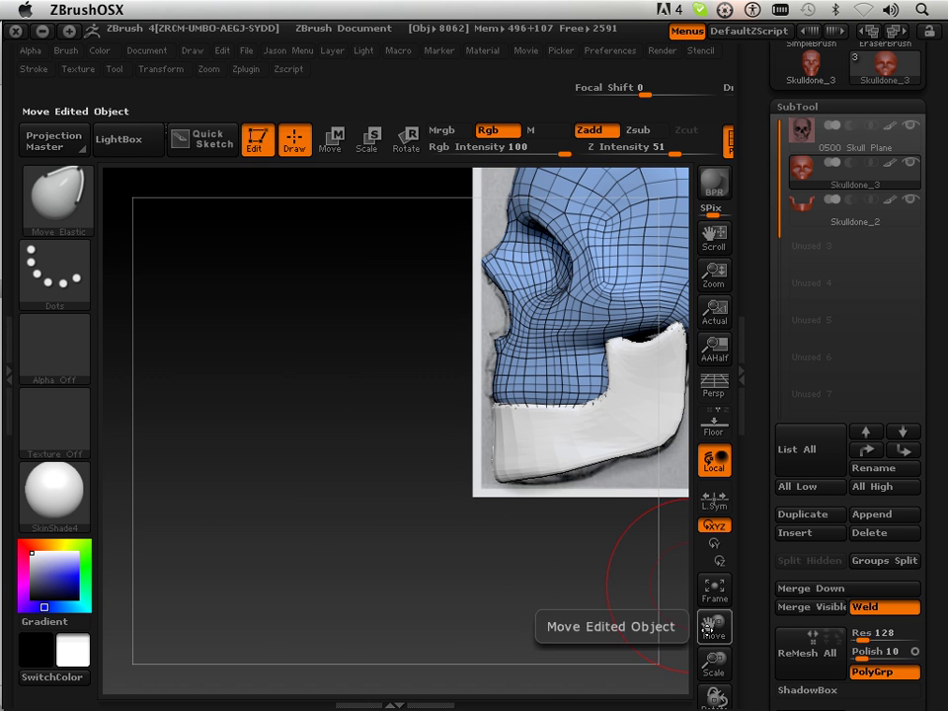
pyautogui.moveTo(714, 627); pyautogui.dragTo(607, 652)
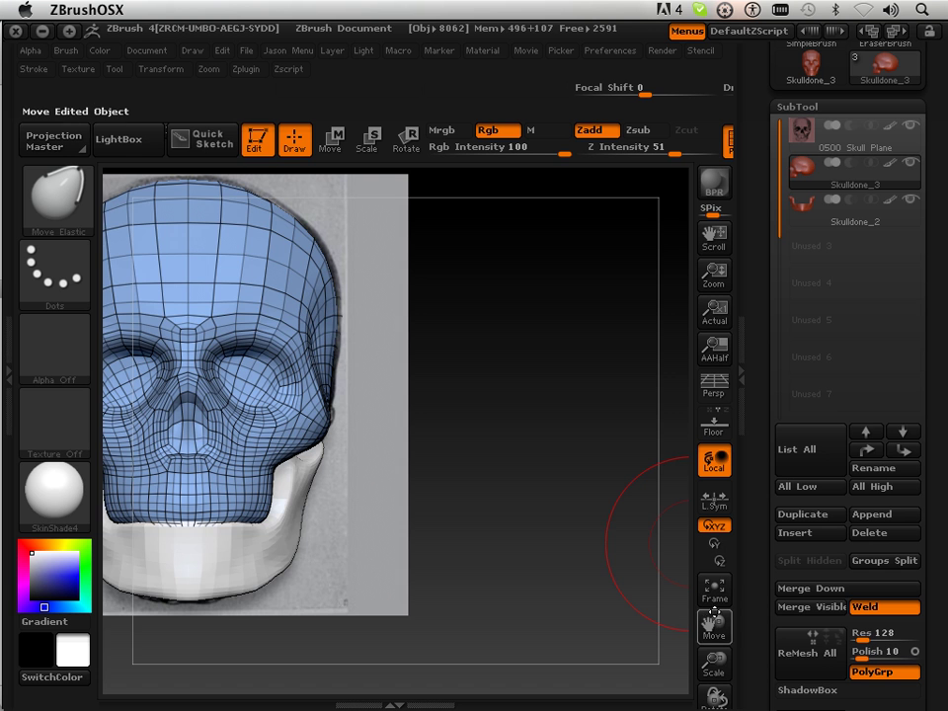
pyautogui.moveTo(714, 614); pyautogui.dragTo(877, 582)
pyautogui.moveTo(650, 638); pyautogui.dragTo(629, 631)
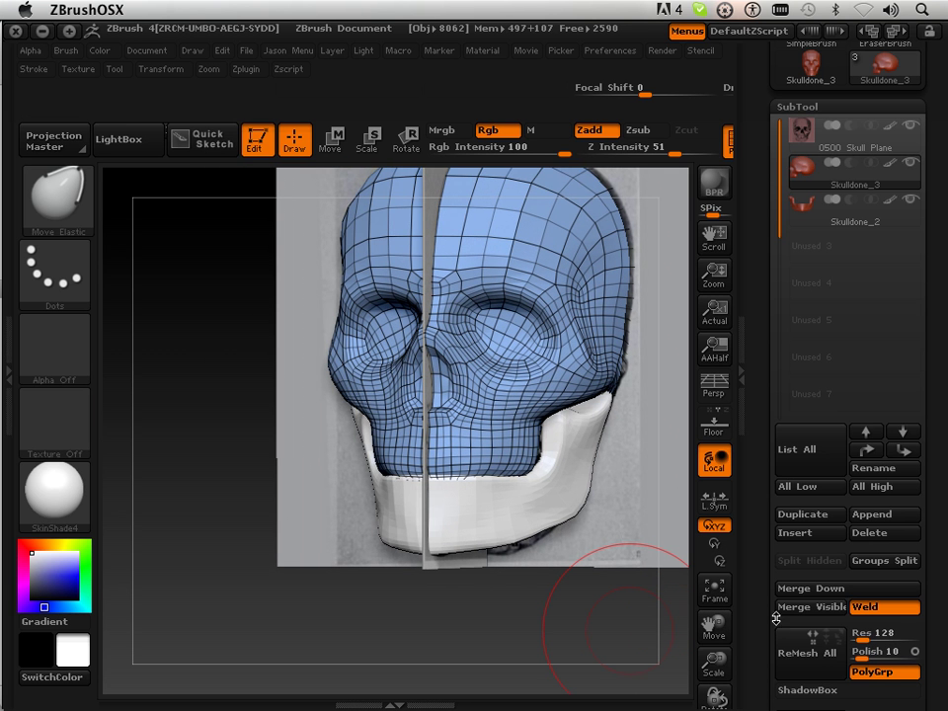
pyautogui.moveTo(776, 618); pyautogui.dragTo(751, 442)
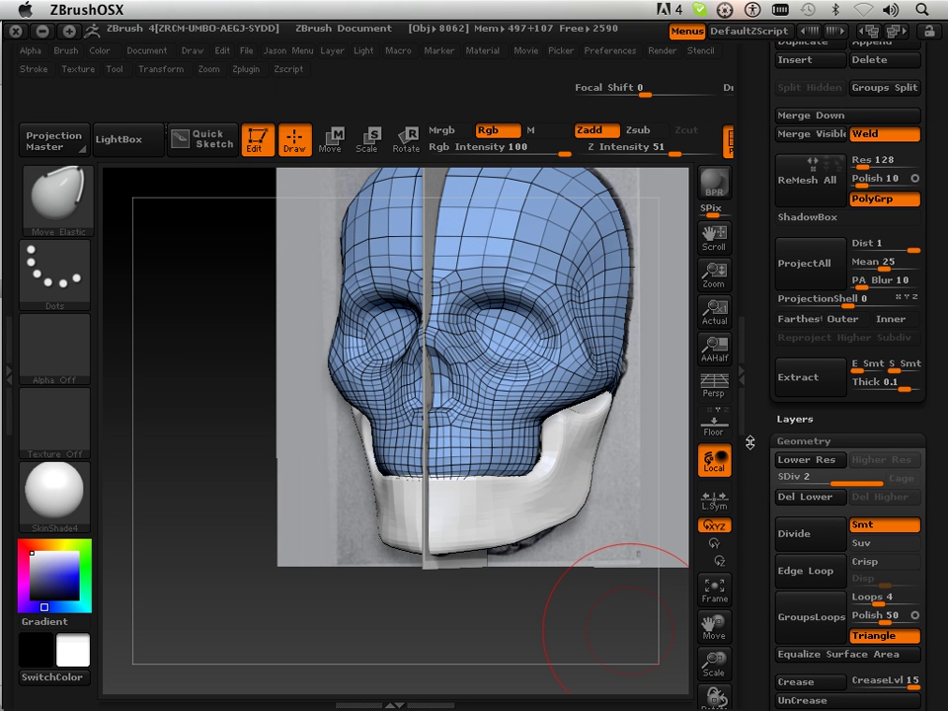
pyautogui.click(796, 540)
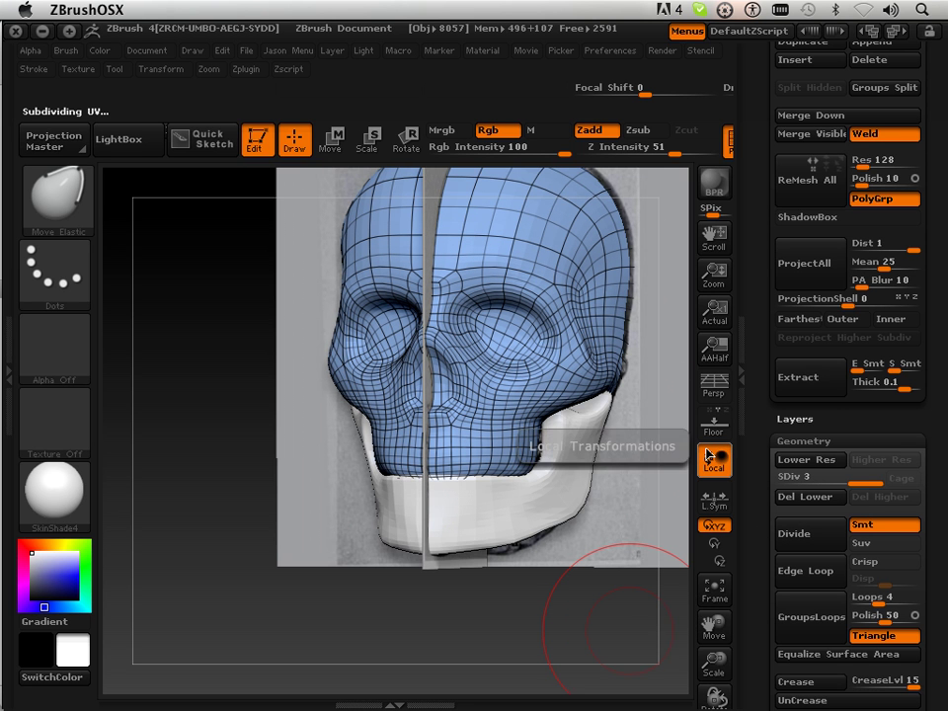
# - Locate the ActivePoints and TotalPoints counters in the Misc preferences and expand the Custom UI options
pyautogui.click(612, 50)
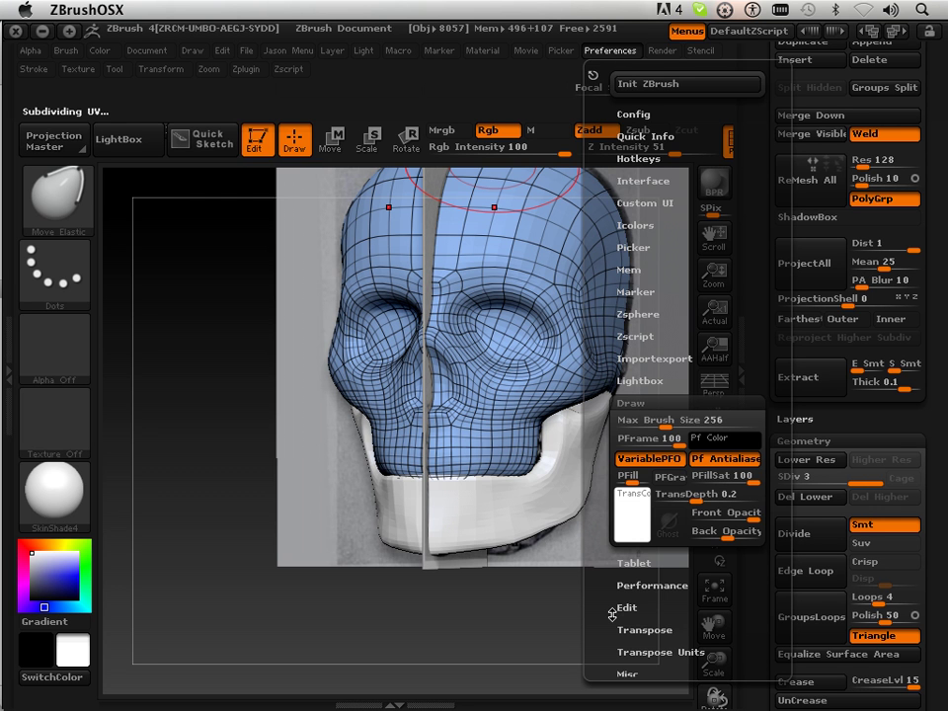
pyautogui.moveTo(612, 615); pyautogui.dragTo(614, 528)
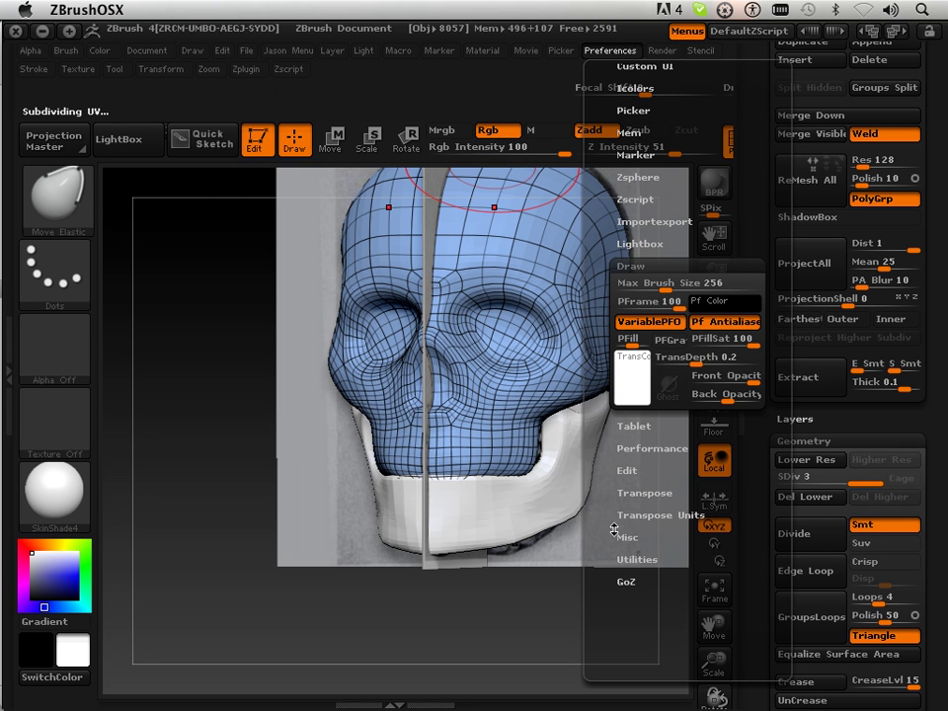
pyautogui.click(650, 447)
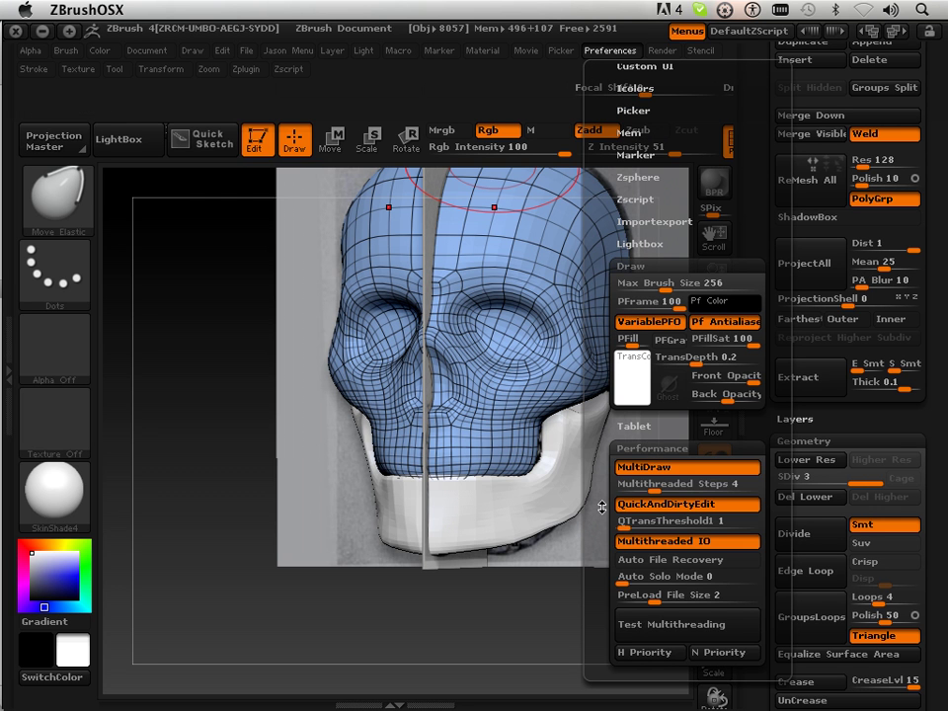
pyautogui.moveTo(601, 507); pyautogui.dragTo(602, 410)
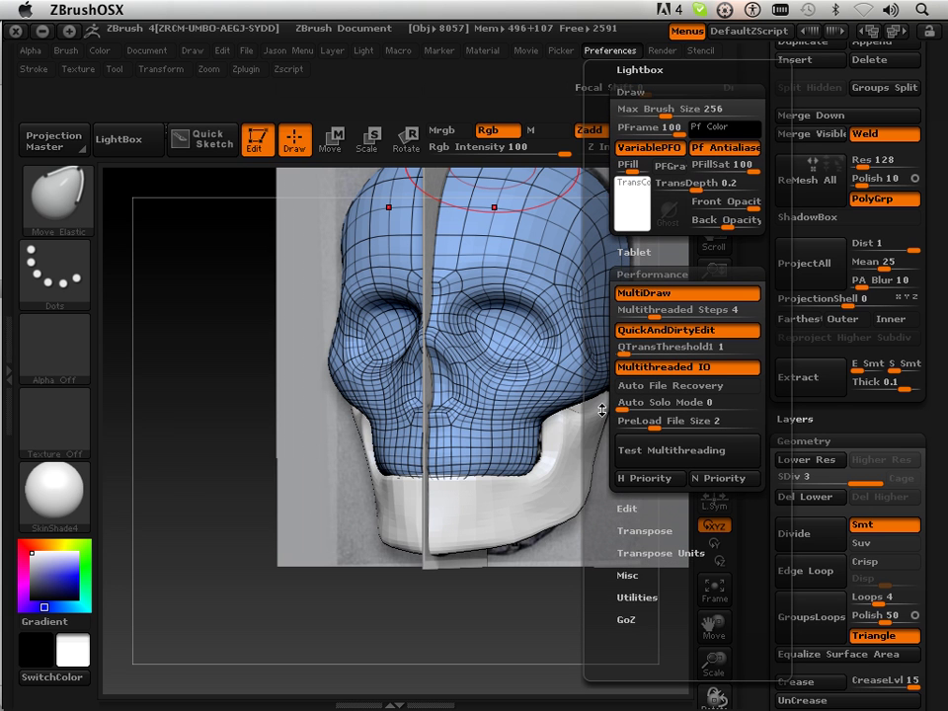
pyautogui.click(631, 577)
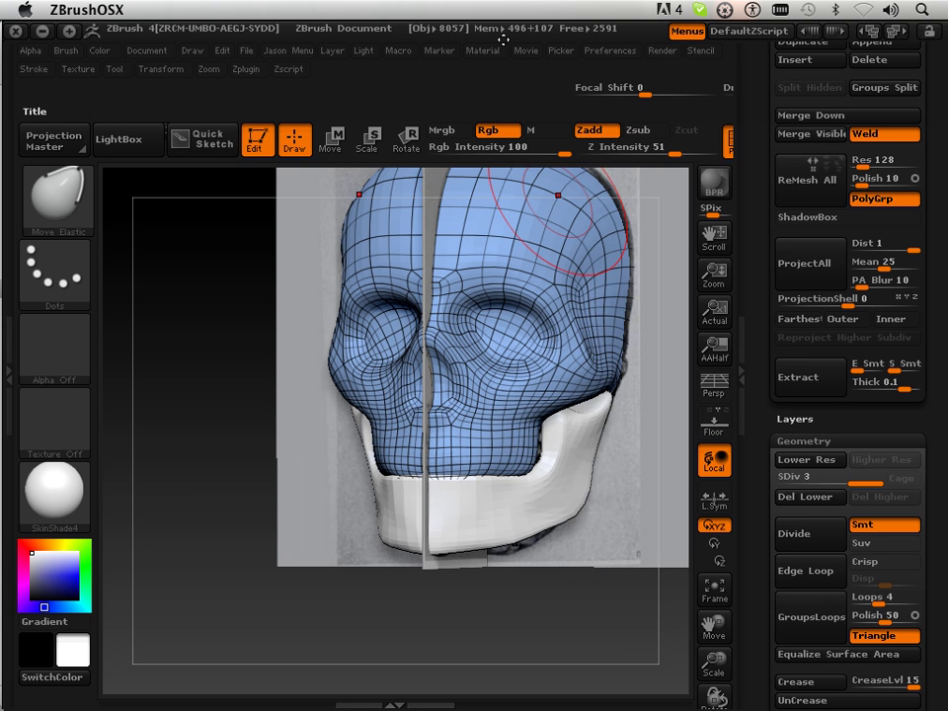
pyautogui.click(595, 51)
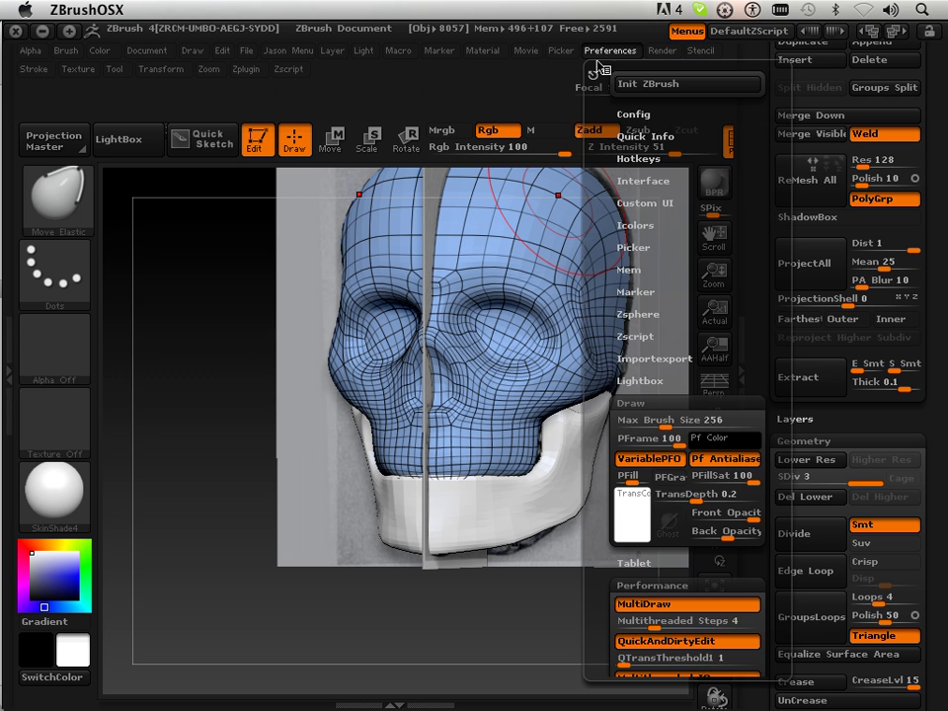
pyautogui.click(642, 206)
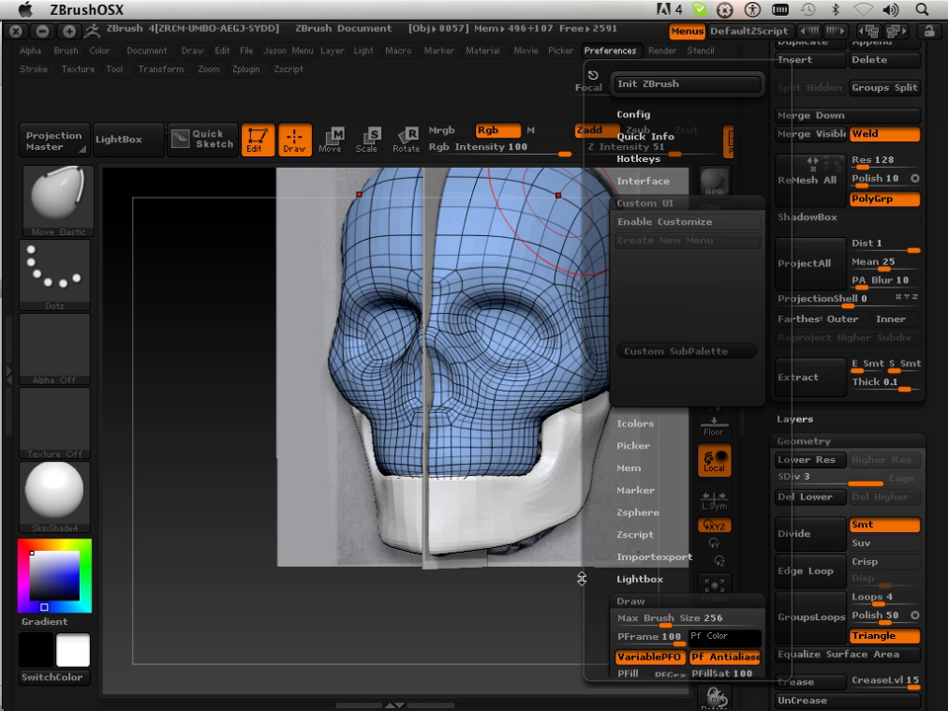
pyautogui.scroll(-10, 596, 580)
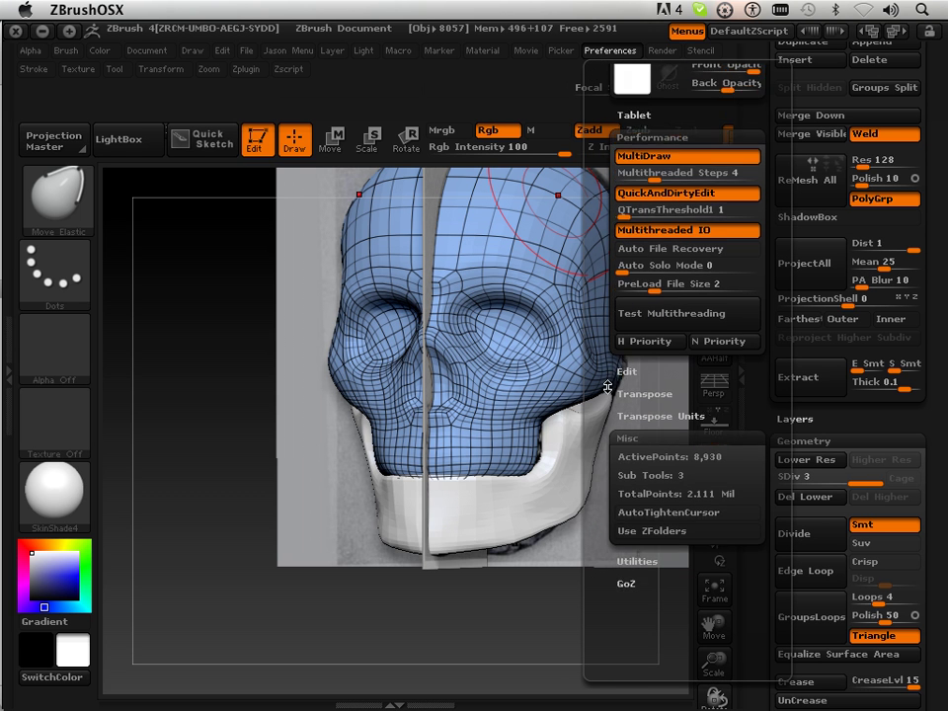
pyautogui.keyDown('ctrl'); pyautogui.keyDown('alt'); pyautogui.click(662, 446); pyautogui.keyUp('alt'); pyautogui.keyUp('ctrl')
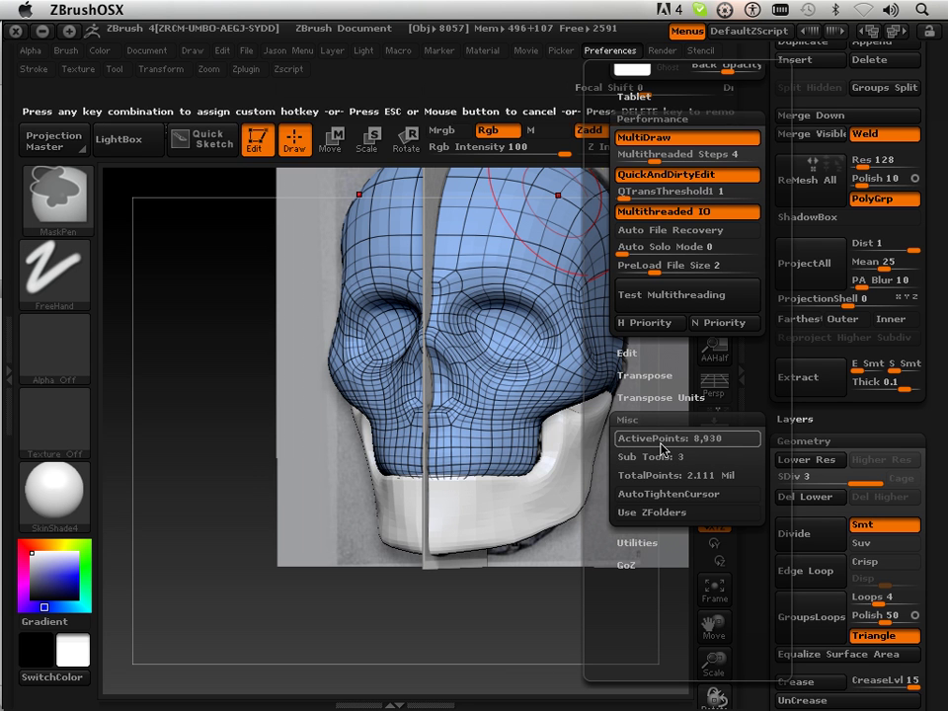
pyautogui.press('Escape')
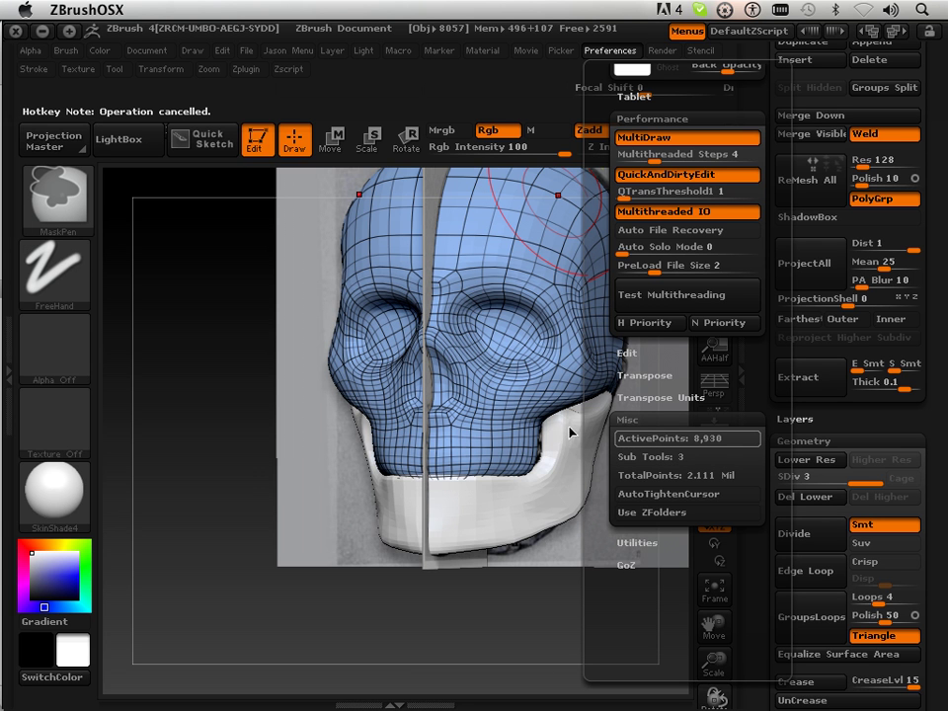
pyautogui.keyDown('ctrl'); pyautogui.keyDown('alt'); pyautogui.click(648, 444); pyautogui.keyUp('alt'); pyautogui.keyUp('ctrl')
pyautogui.press('Escape')
# - Enable interface customization and place the ActivePoints counter at the start of the empty shelf above the canvas
pyautogui.click(597, 54)
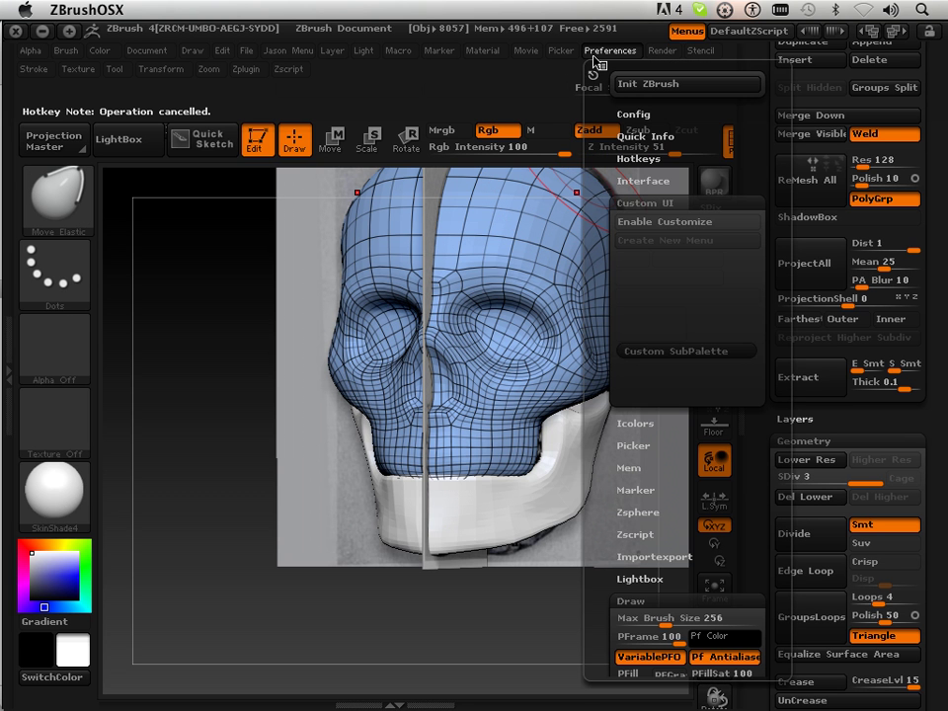
pyautogui.click(644, 222)
pyautogui.moveTo(604, 383); pyautogui.dragTo(600, 185)
pyautogui.keyDown('ctrl'); pyautogui.keyDown('alt'); pyautogui.moveTo(652, 426); pyautogui.dragTo(64, 95); pyautogui.keyUp('alt'); pyautogui.keyUp('ctrl')
pyautogui.keyDown('ctrl'); pyautogui.keyDown('alt'); pyautogui.moveTo(46, 94); pyautogui.dragTo(46, 96); pyautogui.keyUp('alt'); pyautogui.keyUp('ctrl')
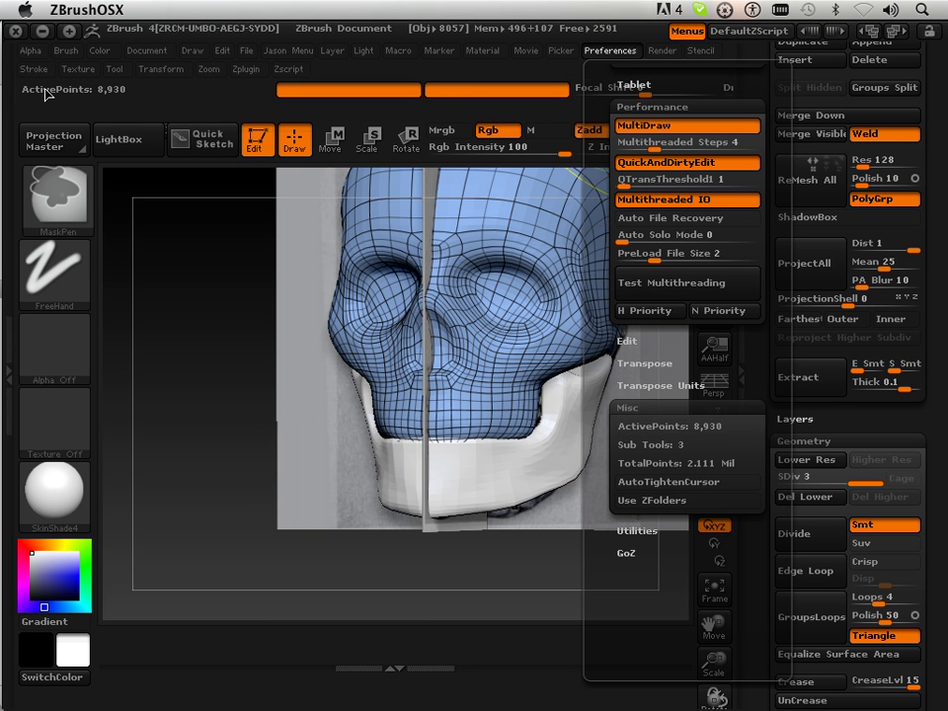
# - Place the TotalPoints counter from the Misc preferences beside ActivePoints in the shelf above the canvas
pyautogui.click(609, 52)
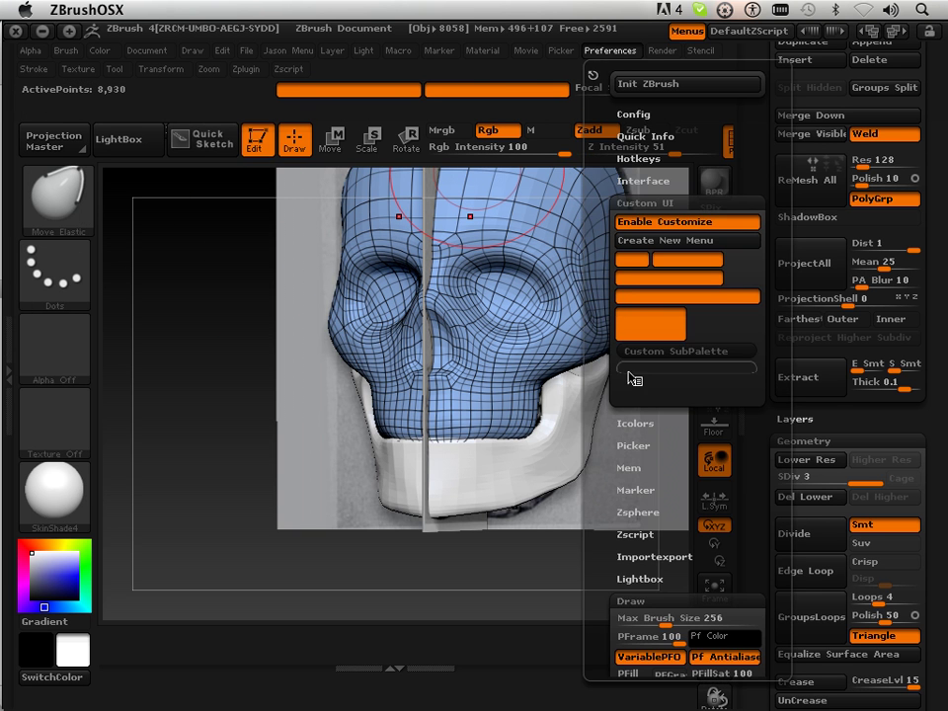
pyautogui.moveTo(606, 595); pyautogui.dragTo(588, 394)
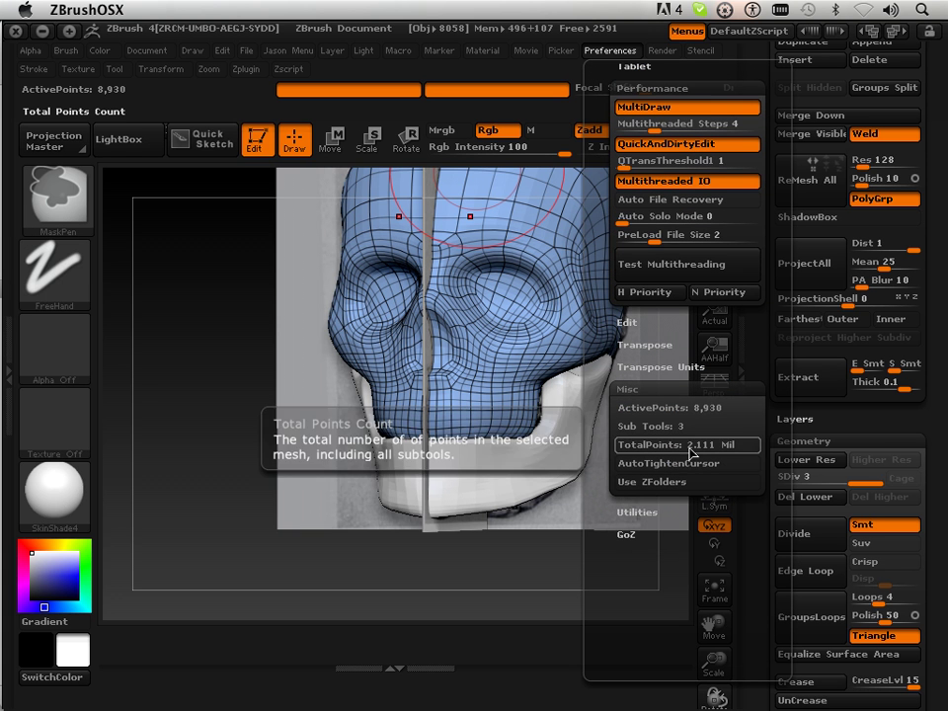
pyautogui.keyDown('ctrl'); pyautogui.keyDown('alt'); pyautogui.moveTo(691, 445); pyautogui.dragTo(214, 88); pyautogui.keyUp('alt'); pyautogui.keyUp('ctrl')
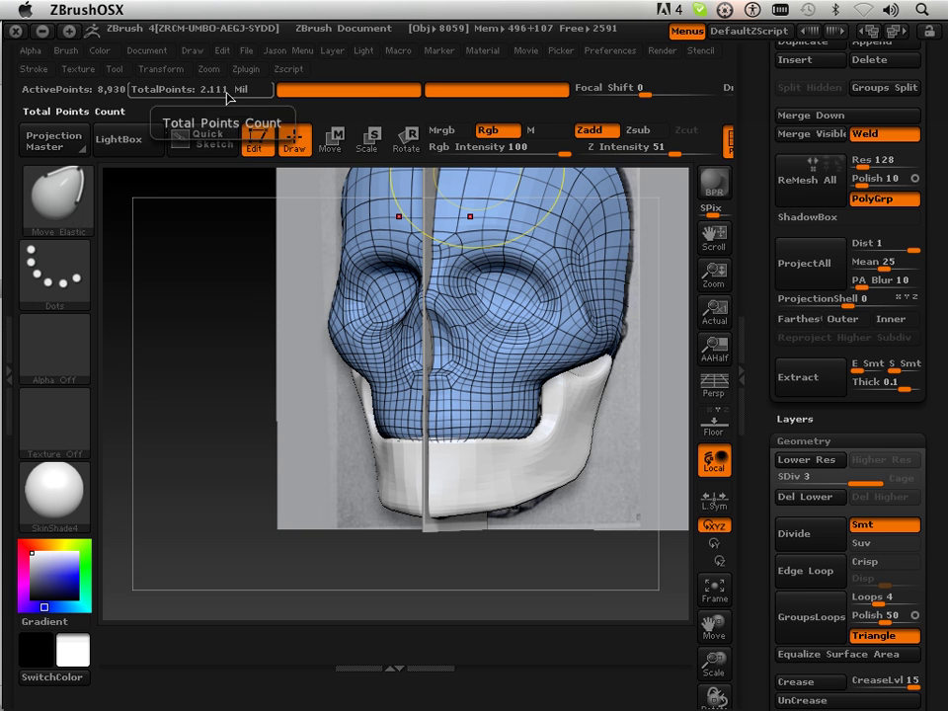
# - Disable interface customization and store the current layout as the startup configuration
pyautogui.click(610, 50)
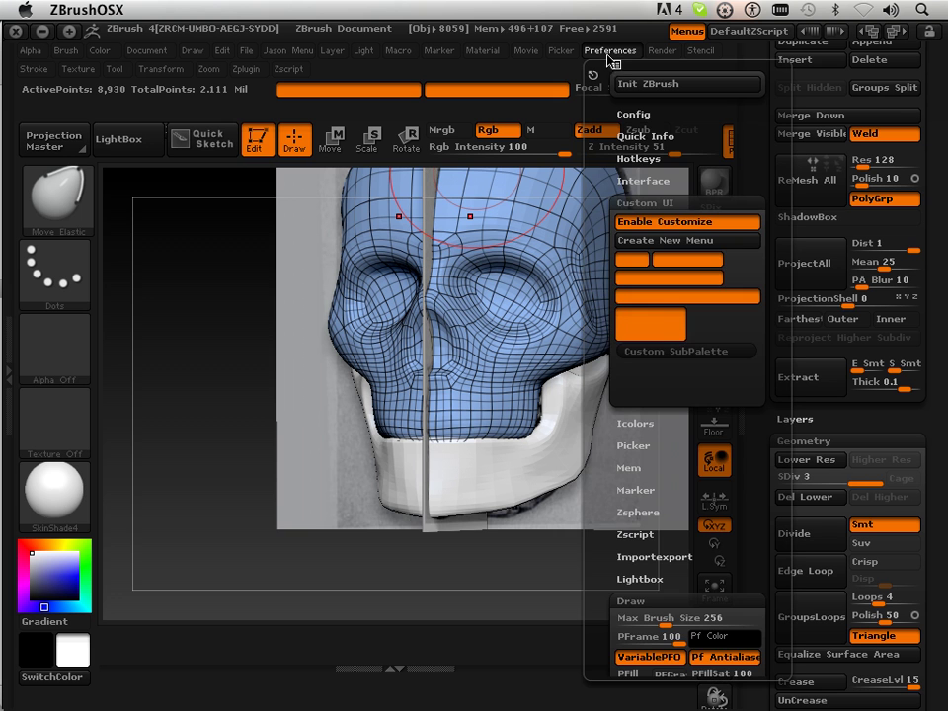
pyautogui.click(642, 223)
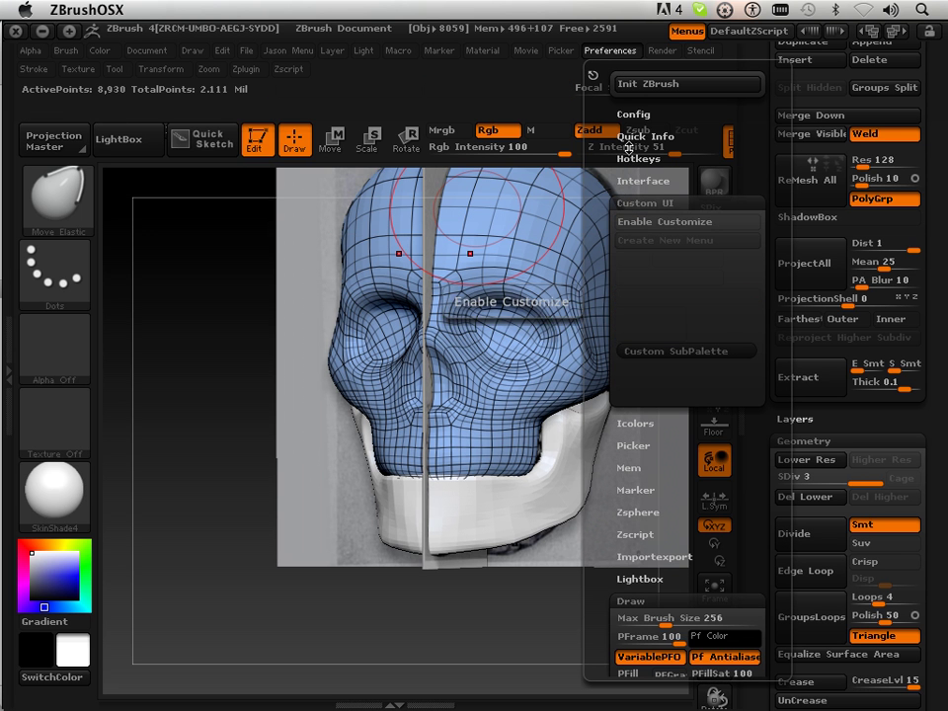
pyautogui.click(633, 111)
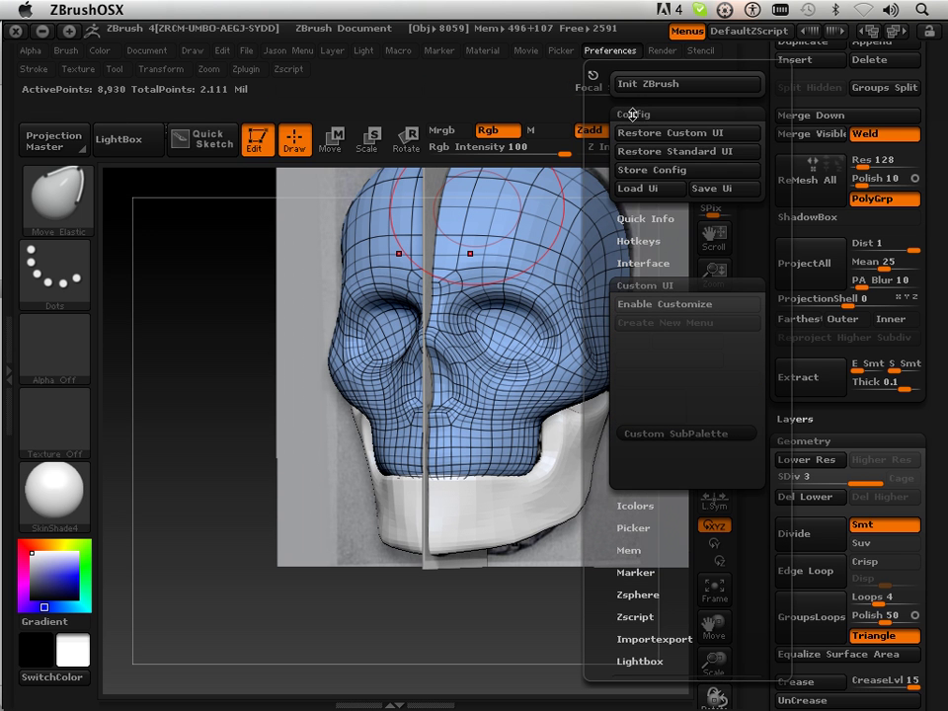
pyautogui.click(651, 170)
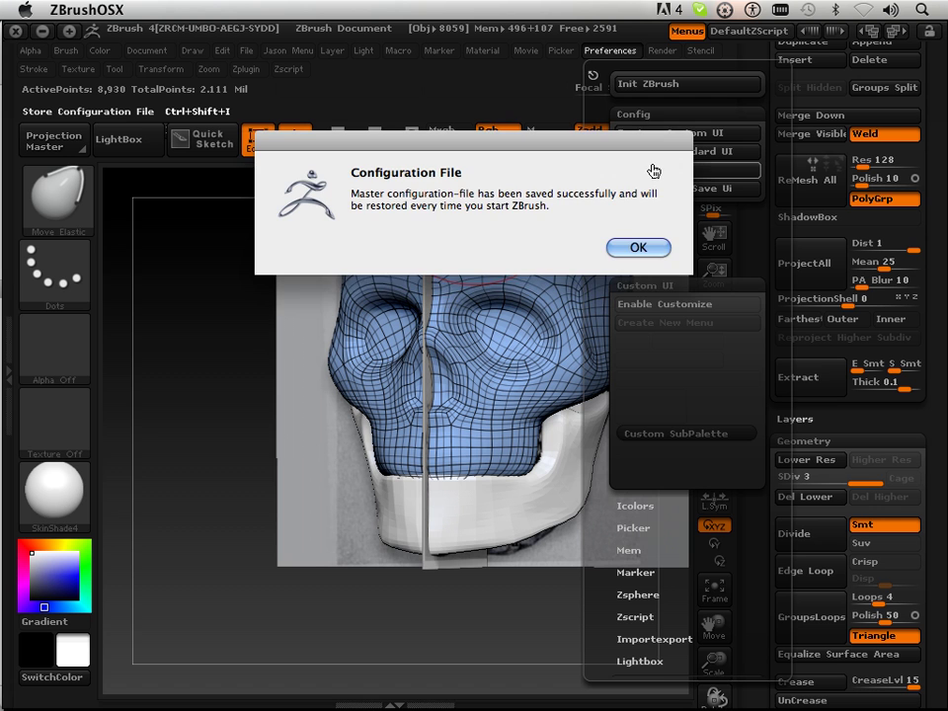
pyautogui.click(637, 249)
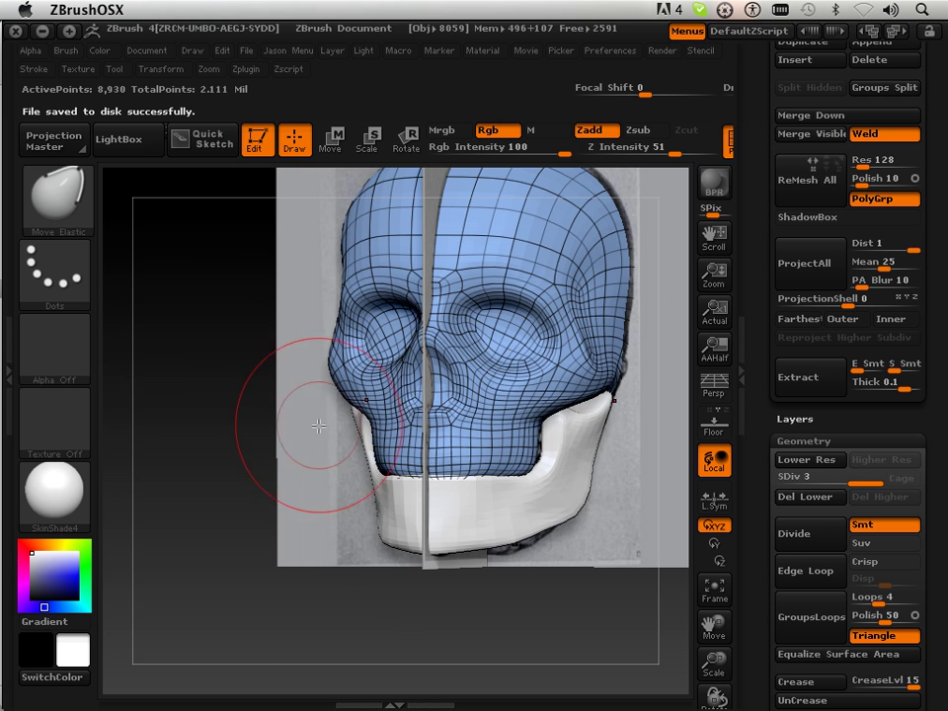
# - Divide the upper skull subtool four more times
pyautogui.moveTo(295, 599)
pyautogui.mouseDown()
pyautogui.moveTo(281, 605)
pyautogui.moveTo(334, 595)
pyautogui.moveTo(276, 607)
pyautogui.mouseUp()
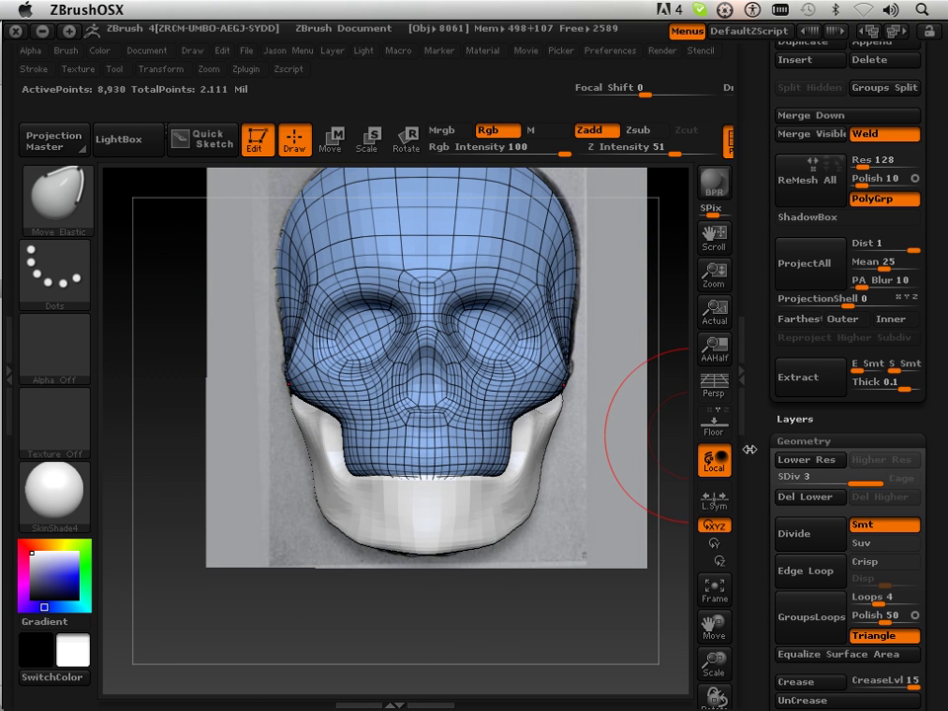
pyautogui.click(804, 537)
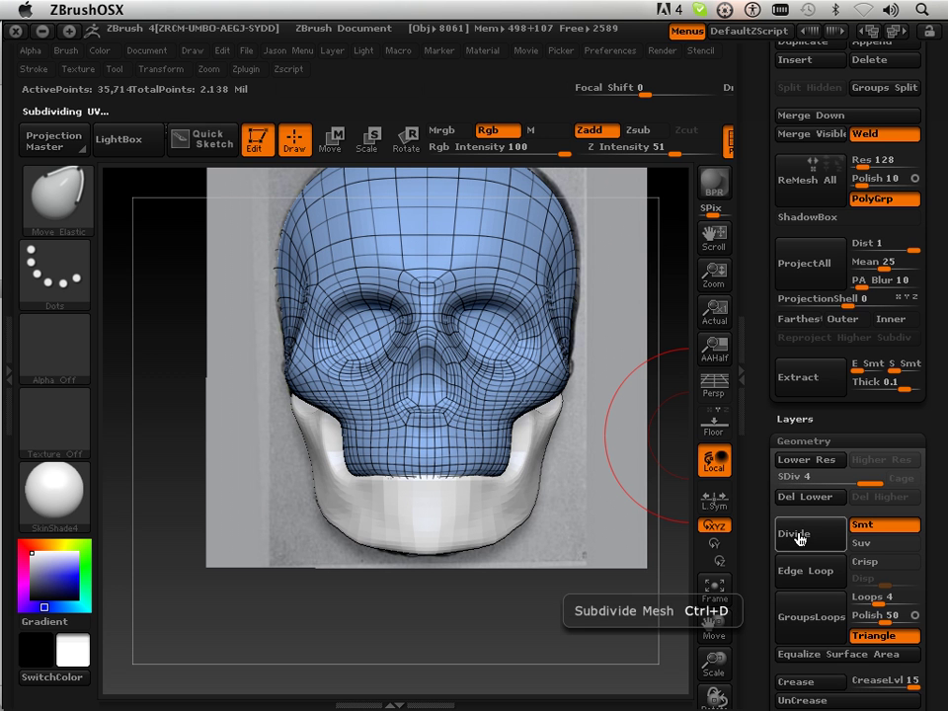
pyautogui.click(798, 538)
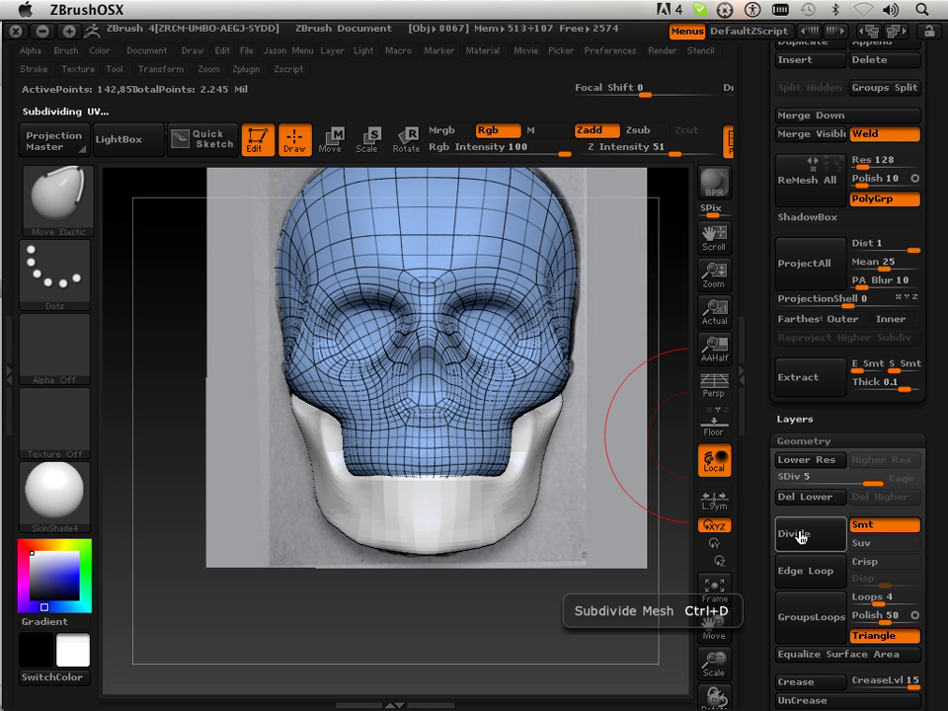
pyautogui.click(803, 537)
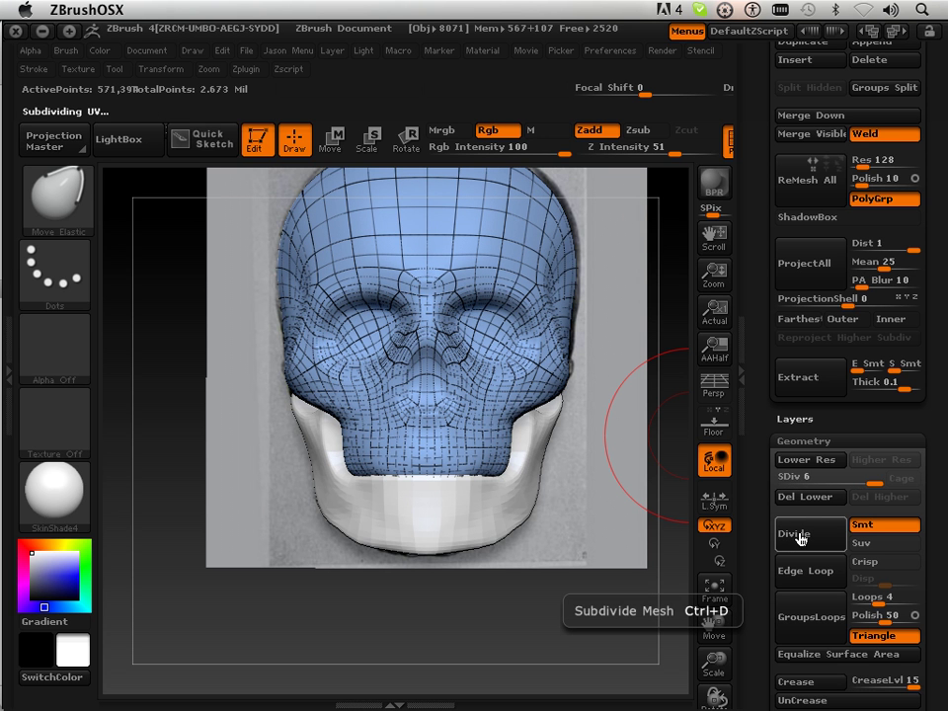
pyautogui.click(801, 539)
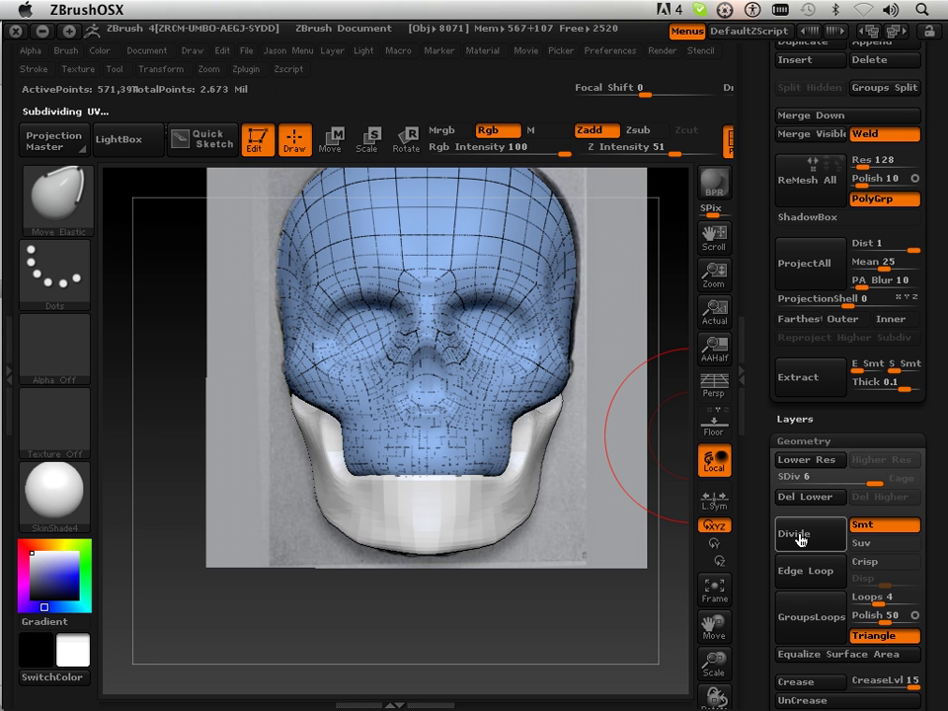
# - Make the jaw subtool Skulldone_2 active and divide it four times to subdivision level 6
pyautogui.moveTo(752, 276); pyautogui.dragTo(781, 410)
pyautogui.click(847, 255)
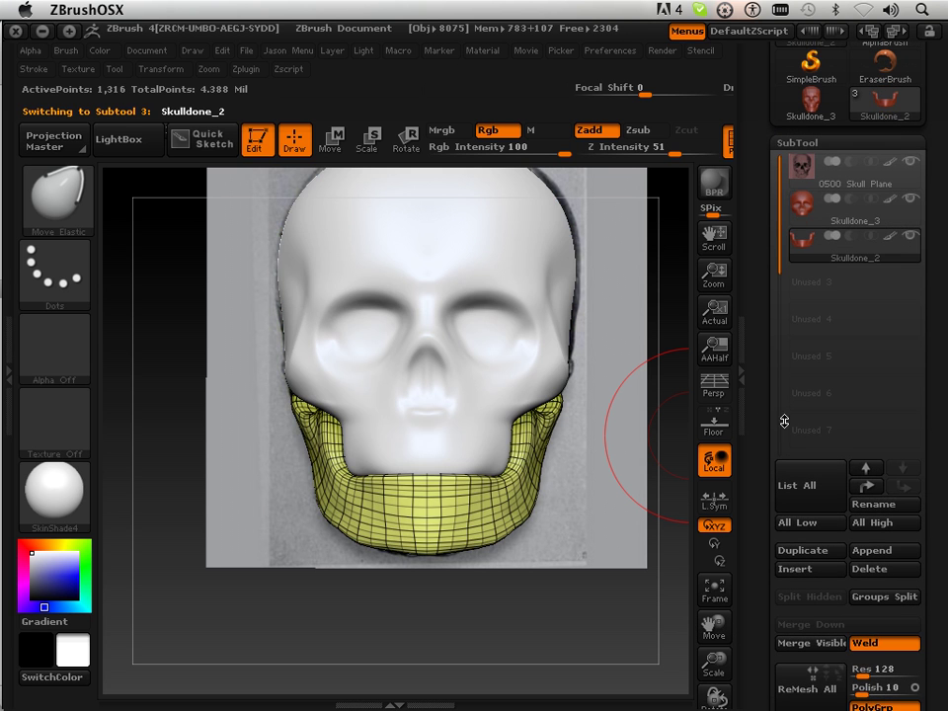
pyautogui.moveTo(765, 492); pyautogui.dragTo(759, 291)
pyautogui.click(808, 217)
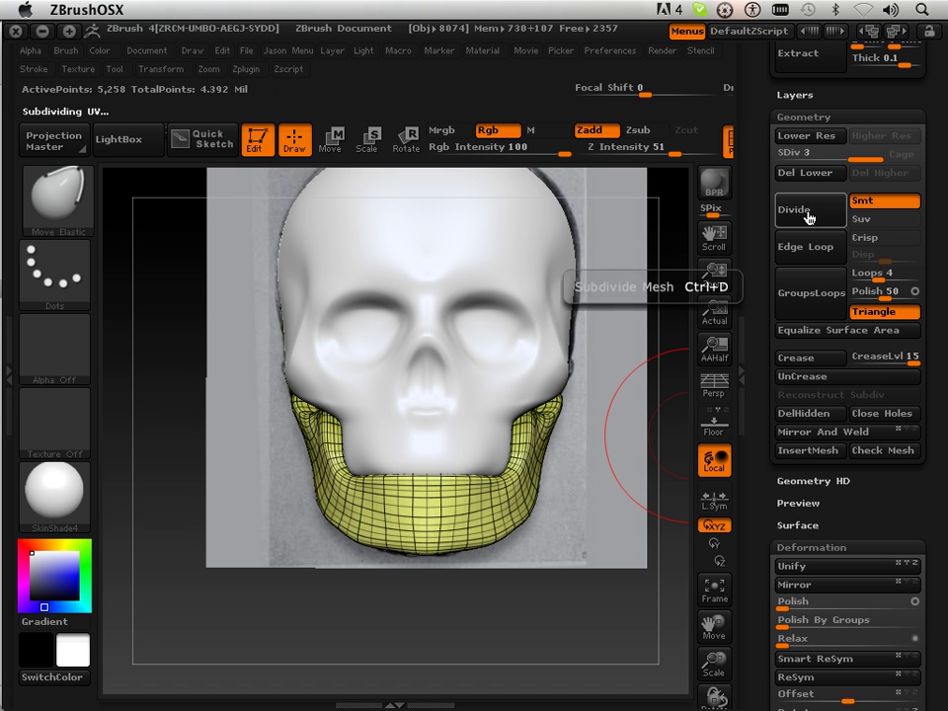
pyautogui.click(808, 217)
pyautogui.click(808, 217)
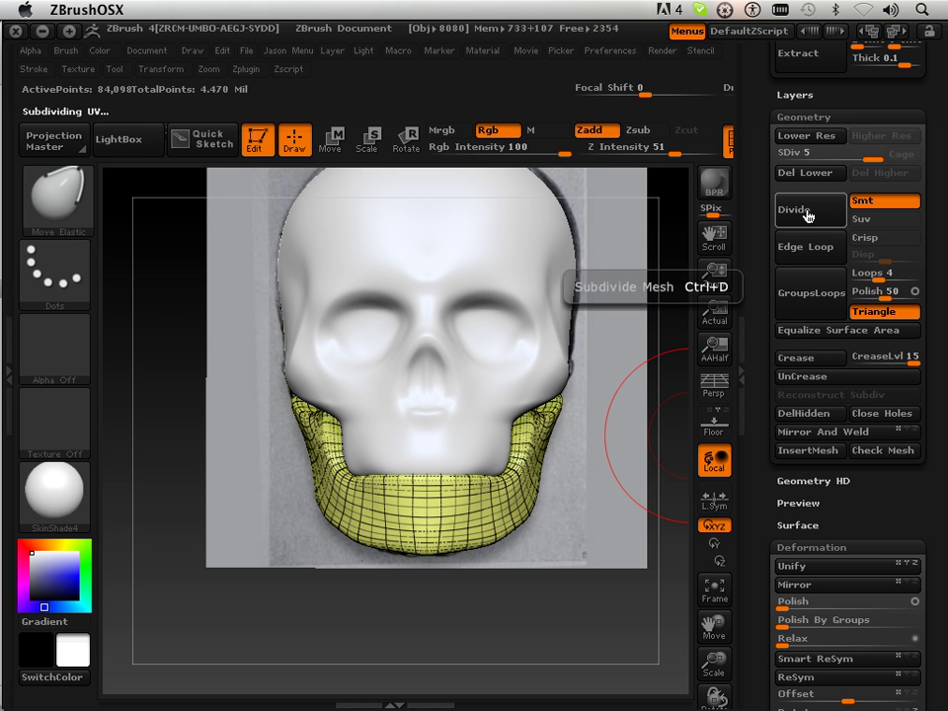
pyautogui.click(807, 216)
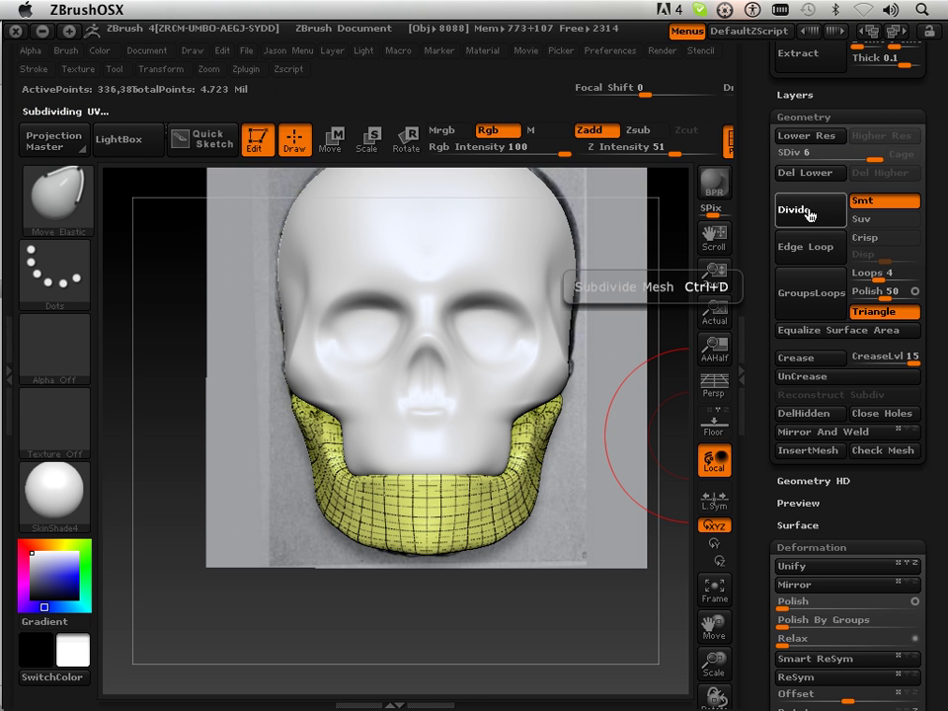
# - Divide the jaw subtool to subdivision level 8, step back to level 7 and delete the higher level
pyautogui.click(808, 217)
pyautogui.click(809, 214)
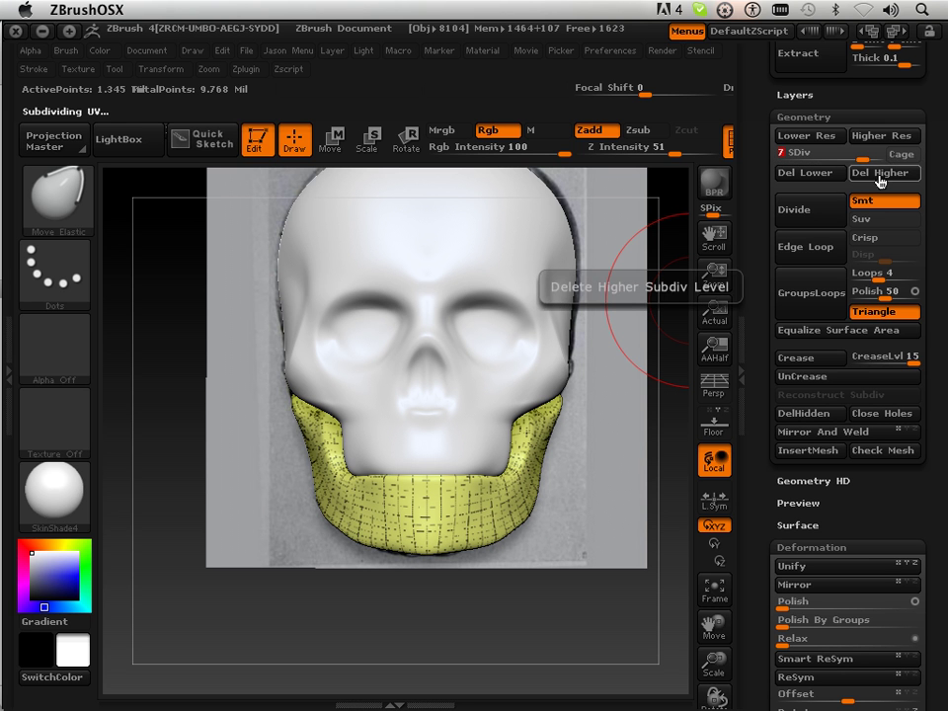
pyautogui.click(882, 177)
pyautogui.scroll(10, 760, 352)
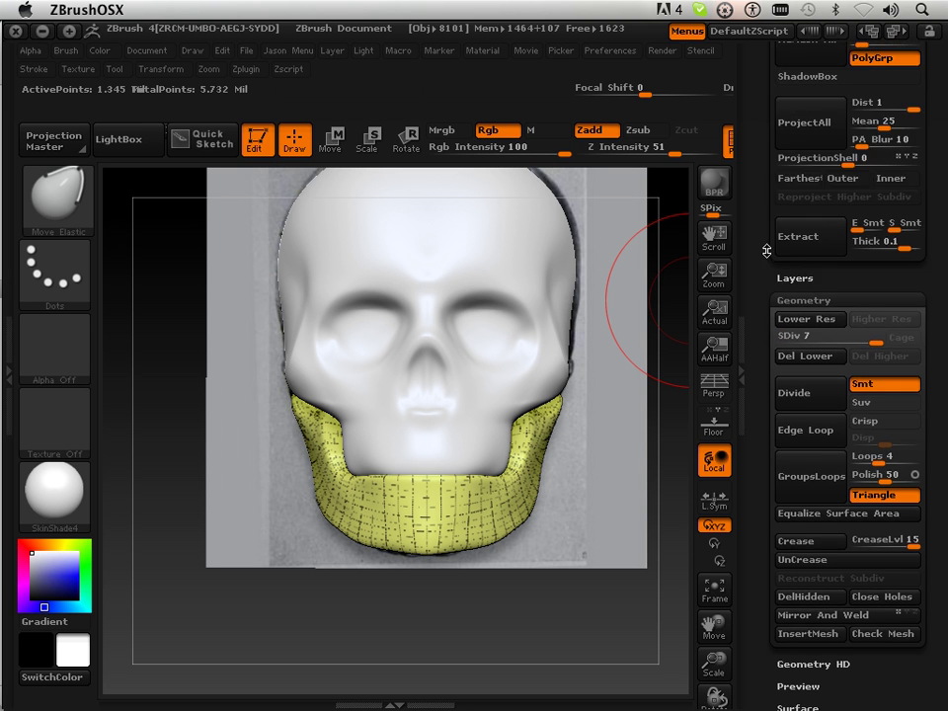
pyautogui.scroll(5, 761, 352)
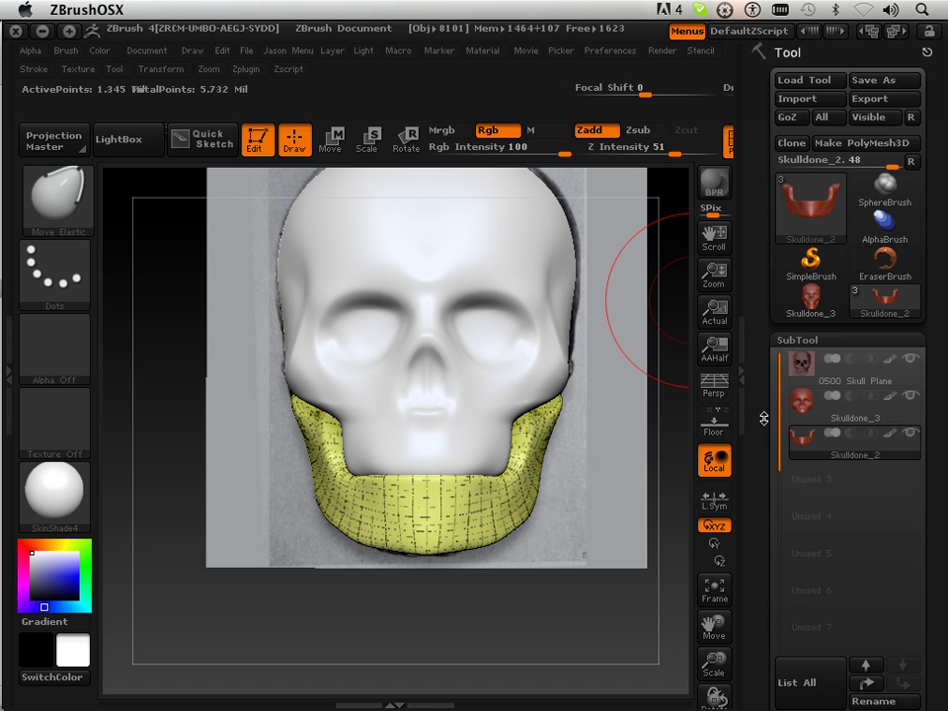
pyautogui.click(879, 80)
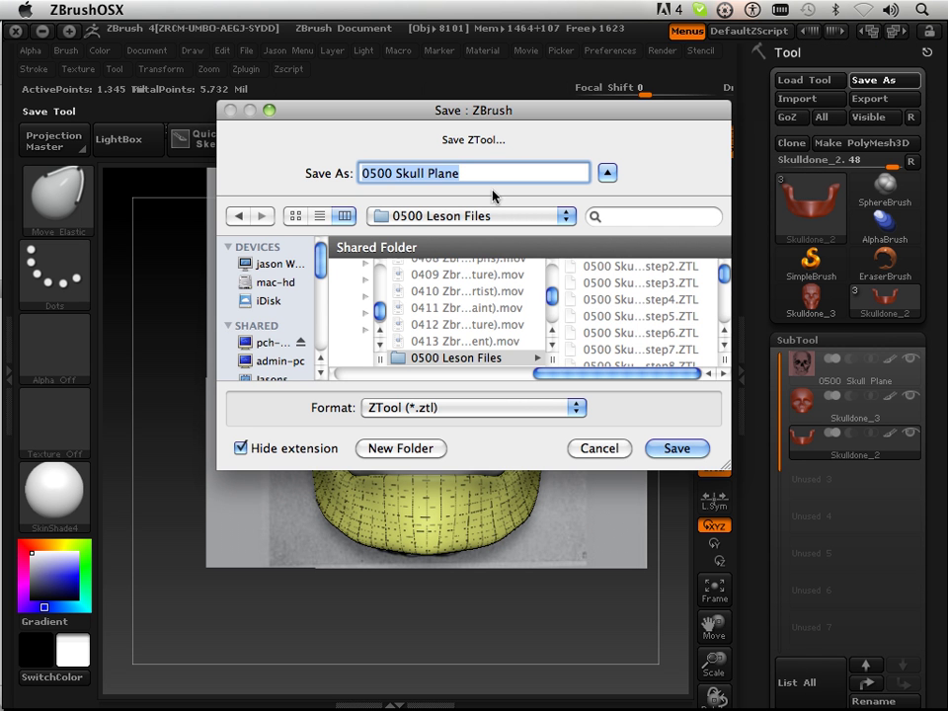
pyautogui.scroll(5, 548, 298)
pyautogui.scroll(-8, 551, 301)
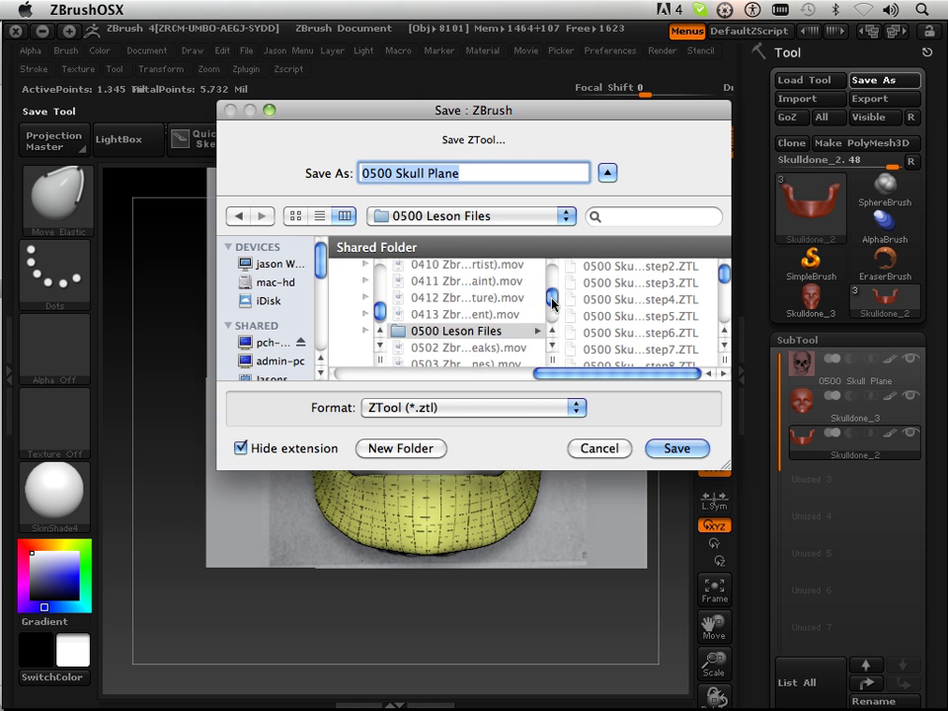
pyautogui.scroll(-5, 550, 316)
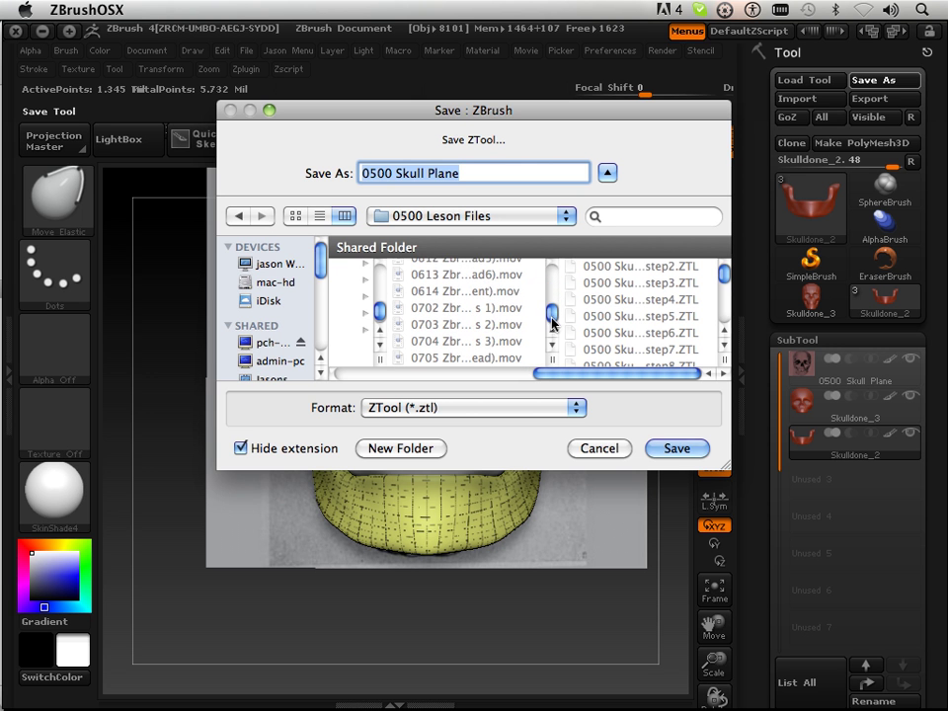
pyautogui.click(600, 450)
# - Lower the jaw Skulldone_2 and the upper skull Skulldone_3 to their lowest subdivision levels
pyautogui.moveTo(760, 500); pyautogui.dragTo(737, 282)
pyautogui.moveTo(832, 450); pyautogui.dragTo(775, 431)
pyautogui.scroll(10, 756, 263)
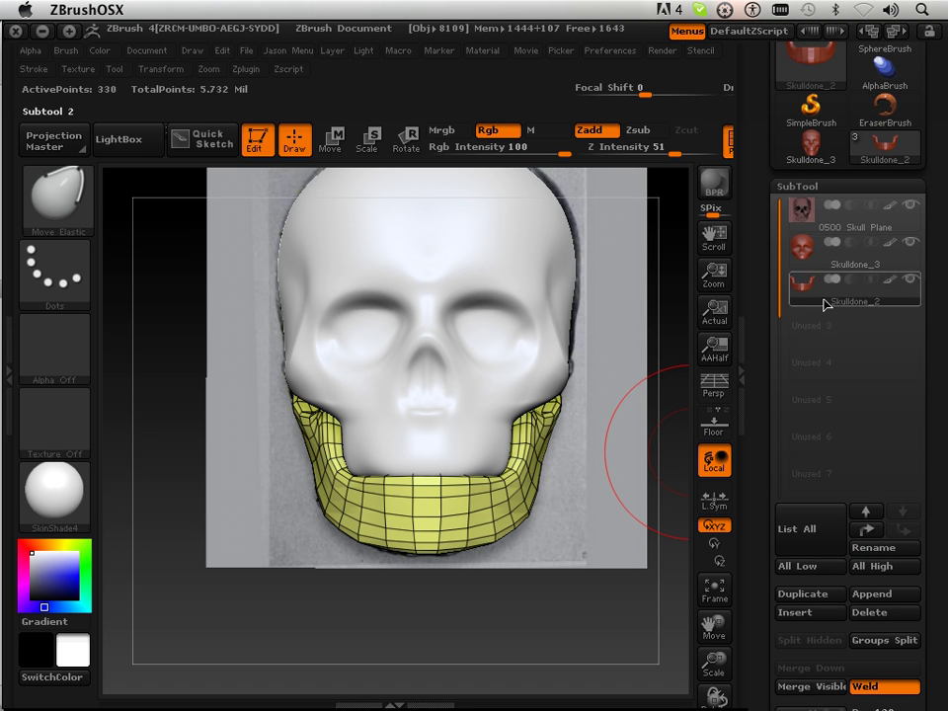
pyautogui.click(829, 271)
pyautogui.scroll(-10, 789, 338)
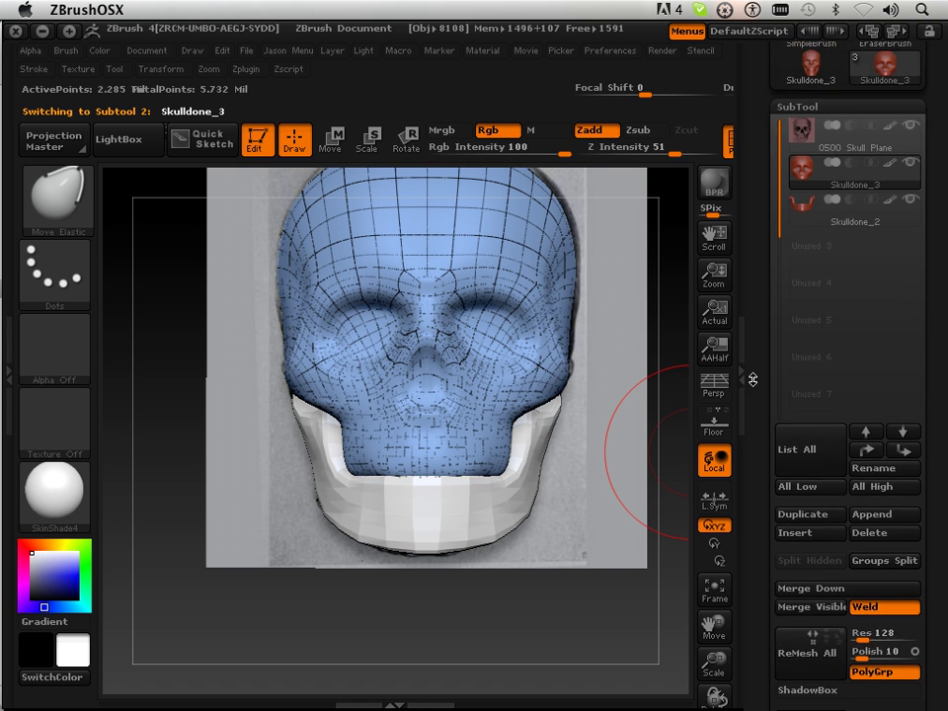
pyautogui.moveTo(835, 308); pyautogui.dragTo(796, 307)
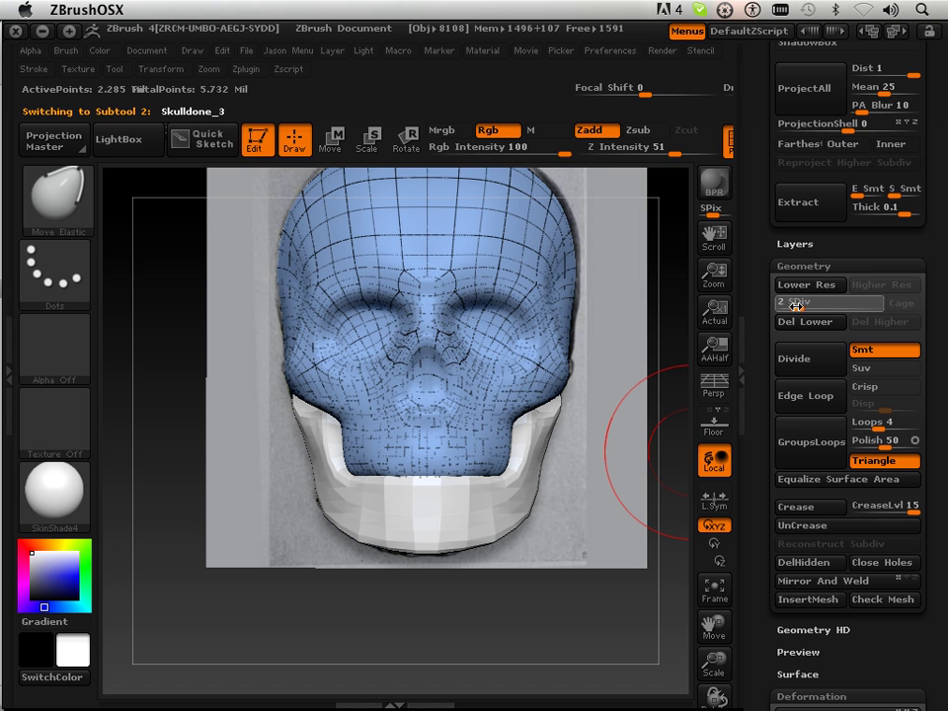
# - Save the tool as HIGH_RES_SKULL_1 in ZTool format in the 0500 Leson Files folder
pyautogui.scroll(10, 774, 389)
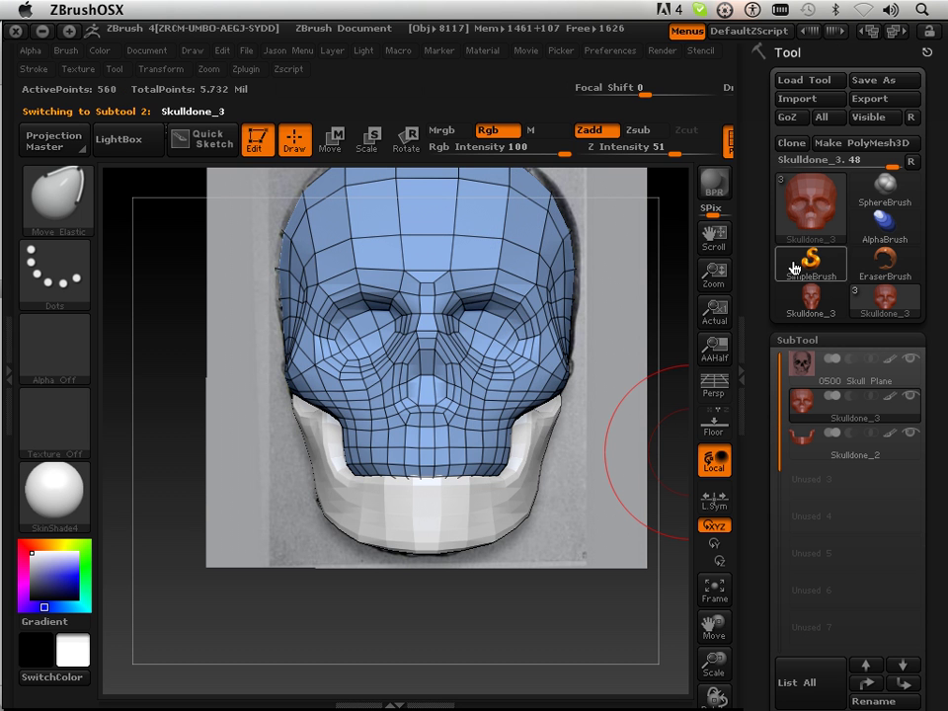
pyautogui.click(885, 80)
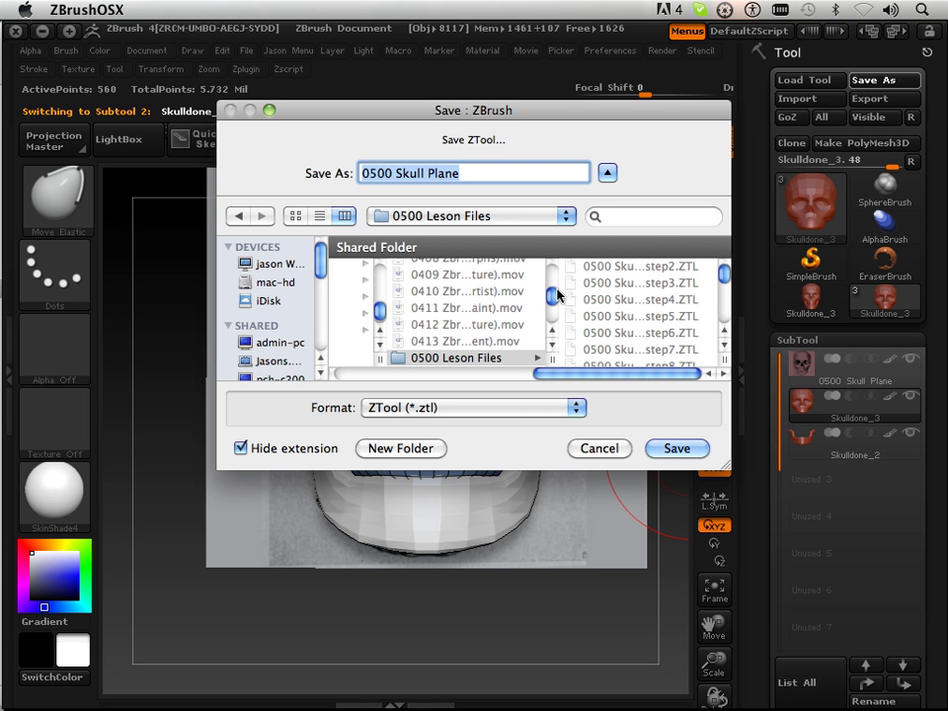
pyautogui.moveTo(550, 294)
pyautogui.mouseDown()
pyautogui.moveTo(550, 332)
pyautogui.moveTo(550, 274)
pyautogui.moveTo(550, 317)
pyautogui.mouseUp()
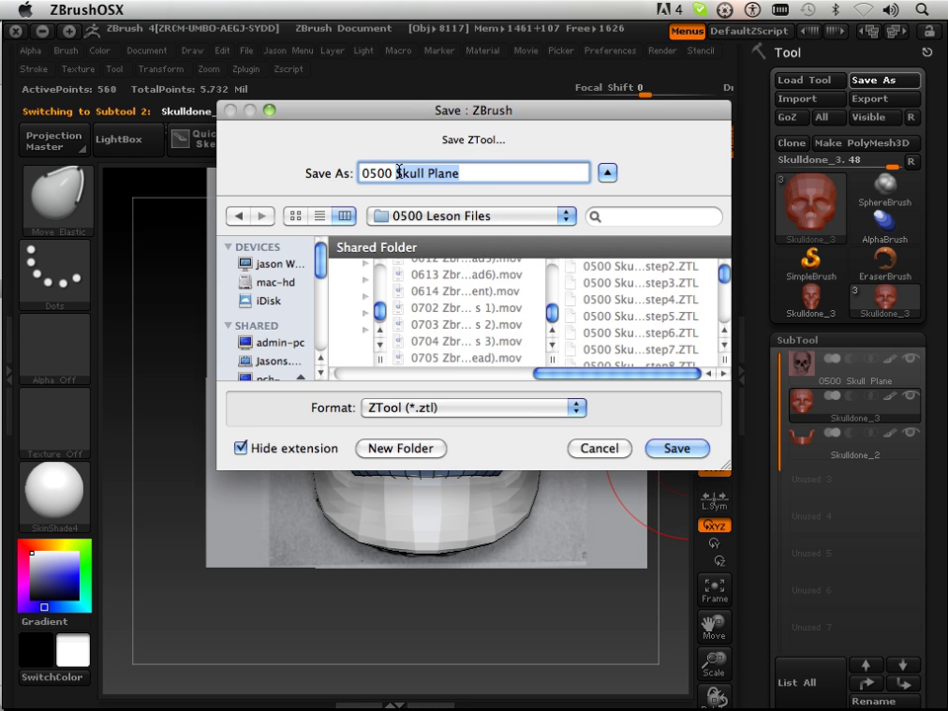
pyautogui.write('HI')
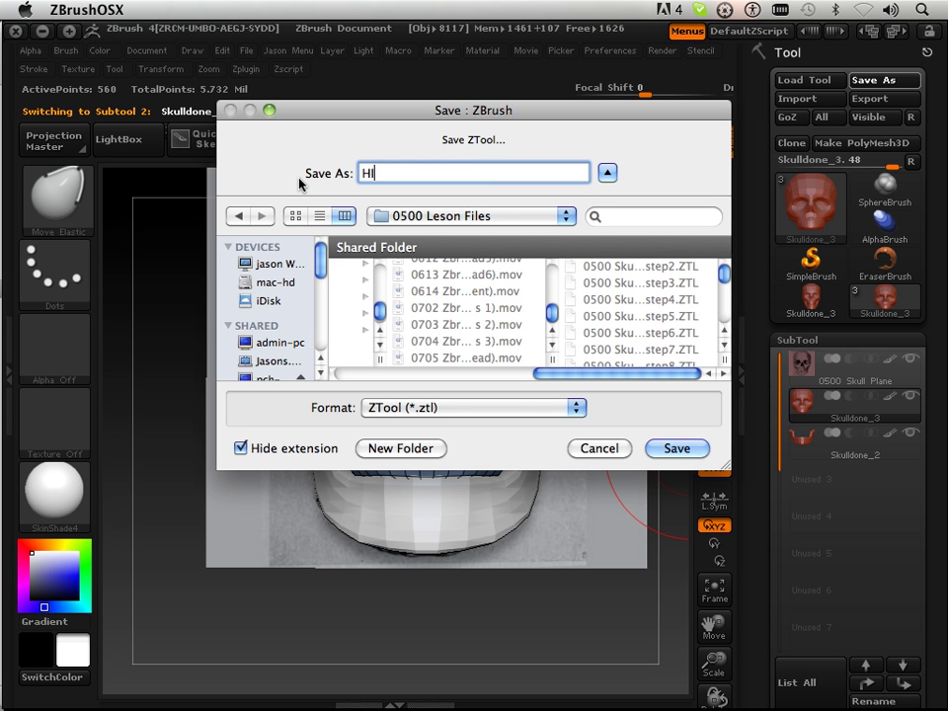
pyautogui.write('GH_RES_SKULL')
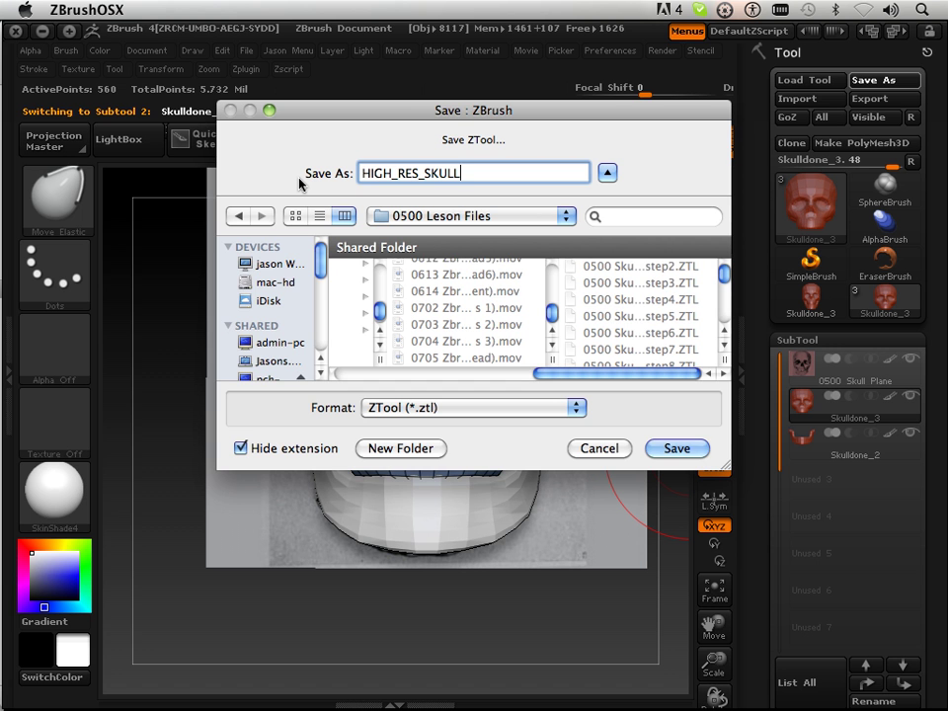
pyautogui.write('_1')
pyautogui.press('Return')
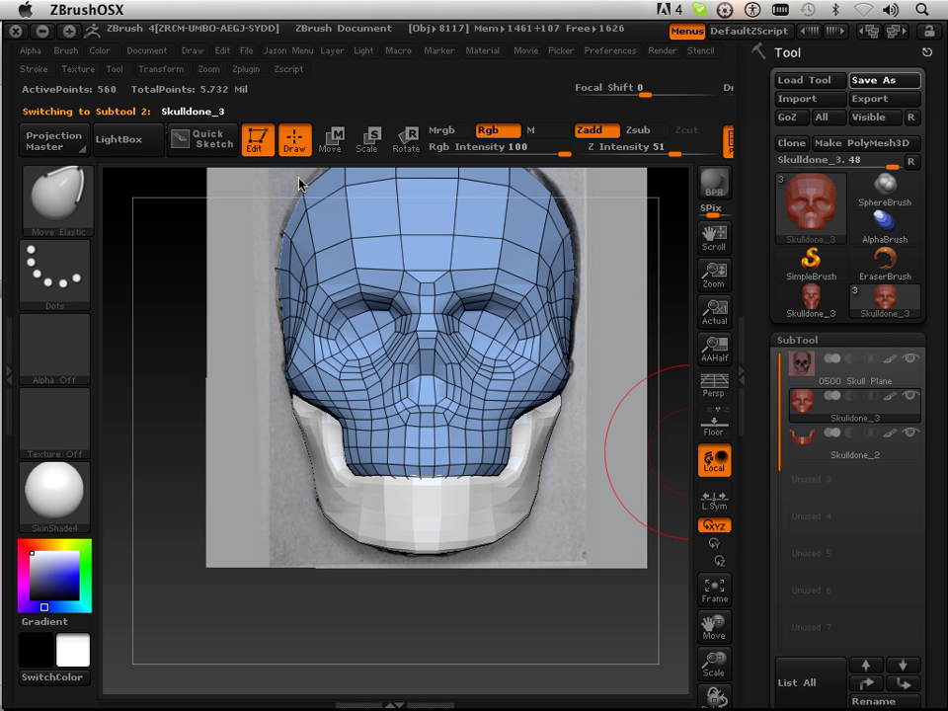
# - Save a second incremental copy of the tool as HIGH_RES_SKULL_2 in the same folder
pyautogui.click(882, 79)
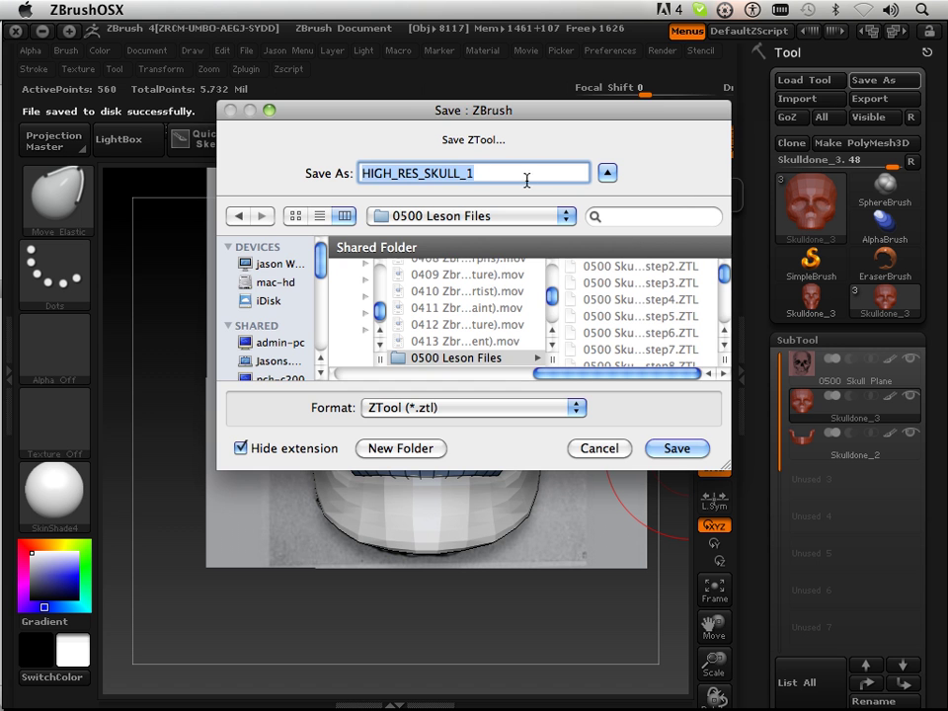
pyautogui.click(526, 181)
pyautogui.press('BackSpace')
pyautogui.write('2')
pyautogui.press('Return')
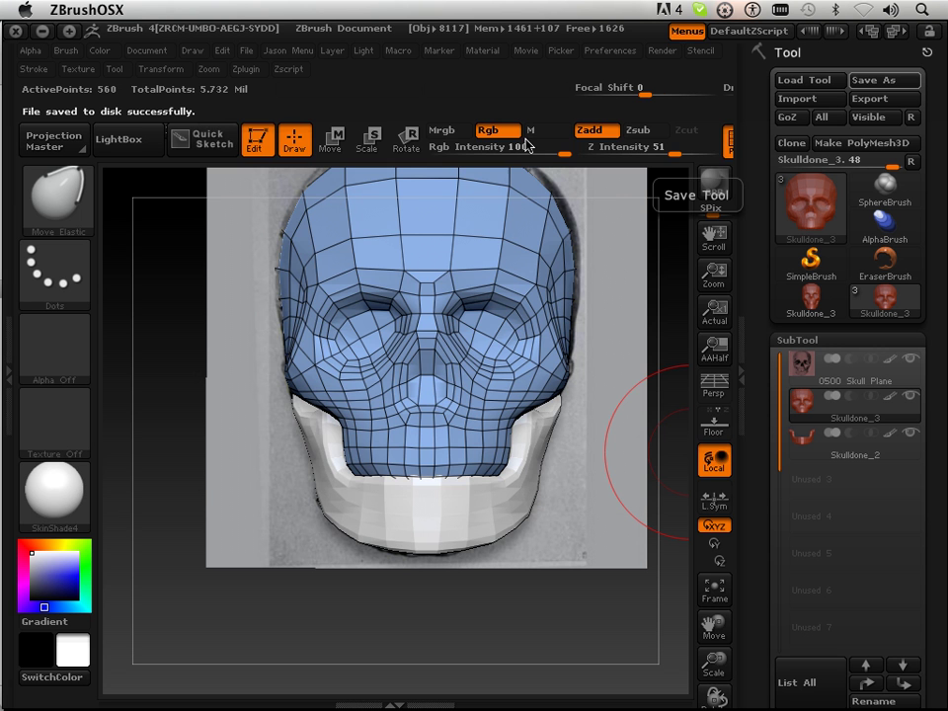
# - Save a third incremental copy of the tool as HIGH_RES_SKULL_3 in the same folder
pyautogui.click(858, 83)
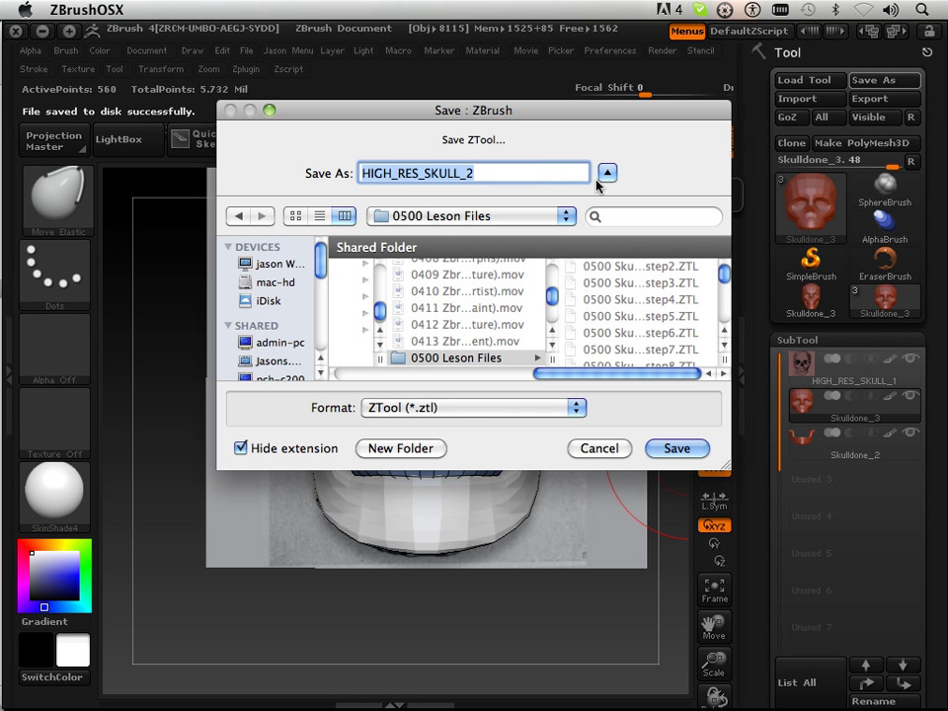
pyautogui.click(526, 173)
pyautogui.press('BackSpace')
pyautogui.write('3')
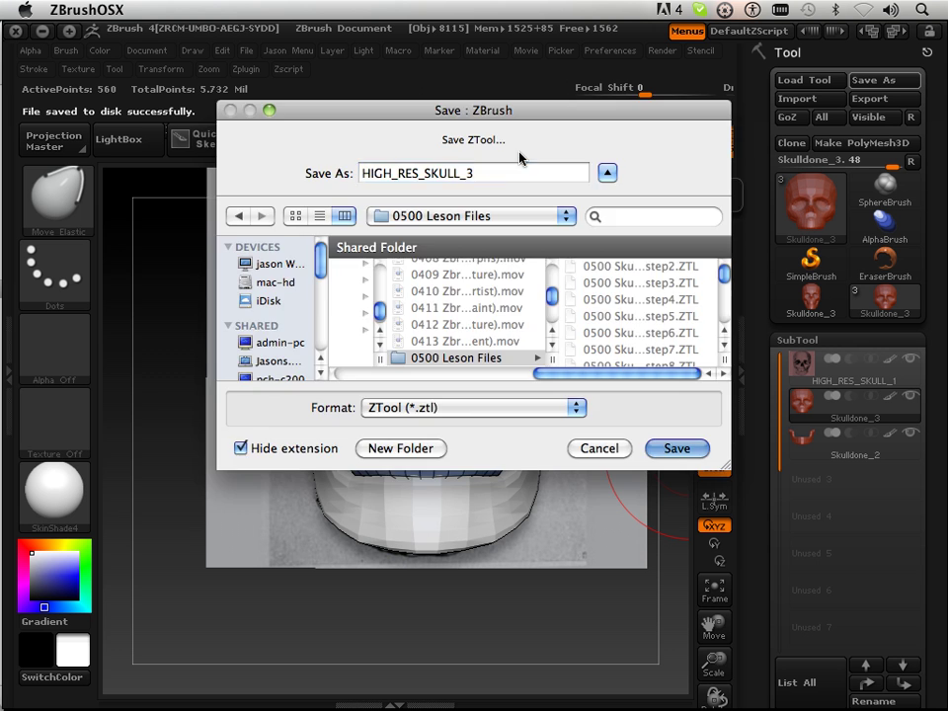
pyautogui.press('Return')
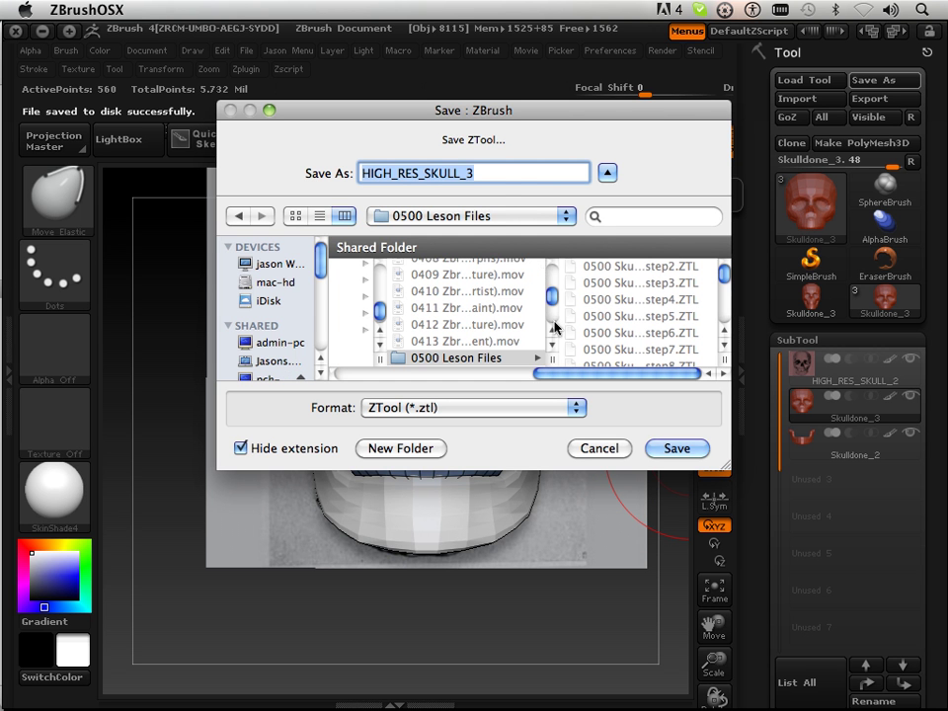
pyautogui.click(672, 448)
pyautogui.click(605, 232)
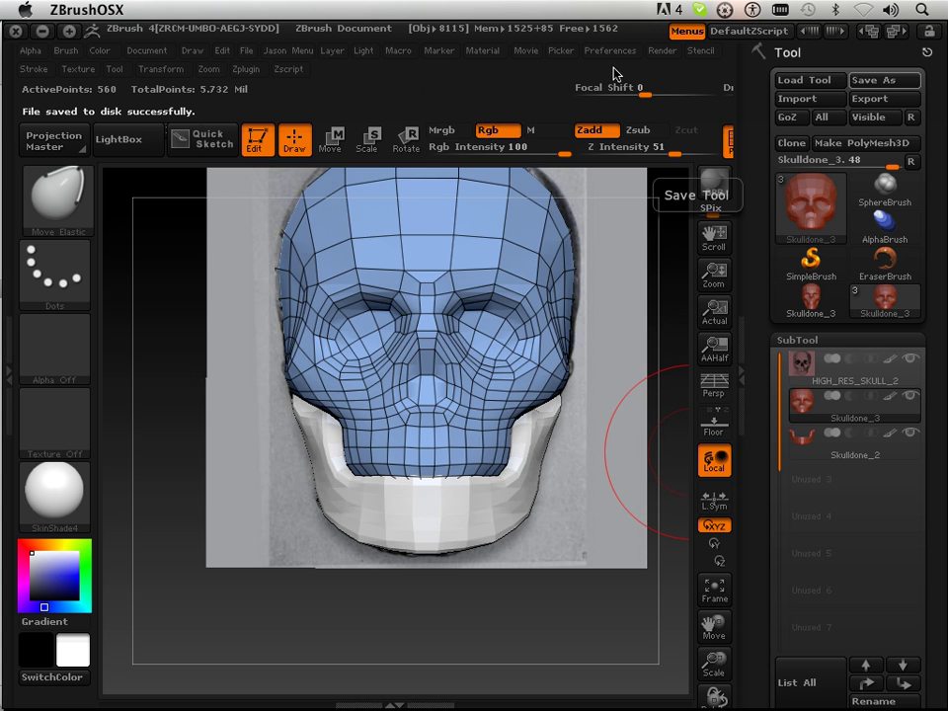
# - Fully initialize ZBrush through its preferences, clearing all customized tools and document data
pyautogui.click(610, 50)
pyautogui.click(635, 85)
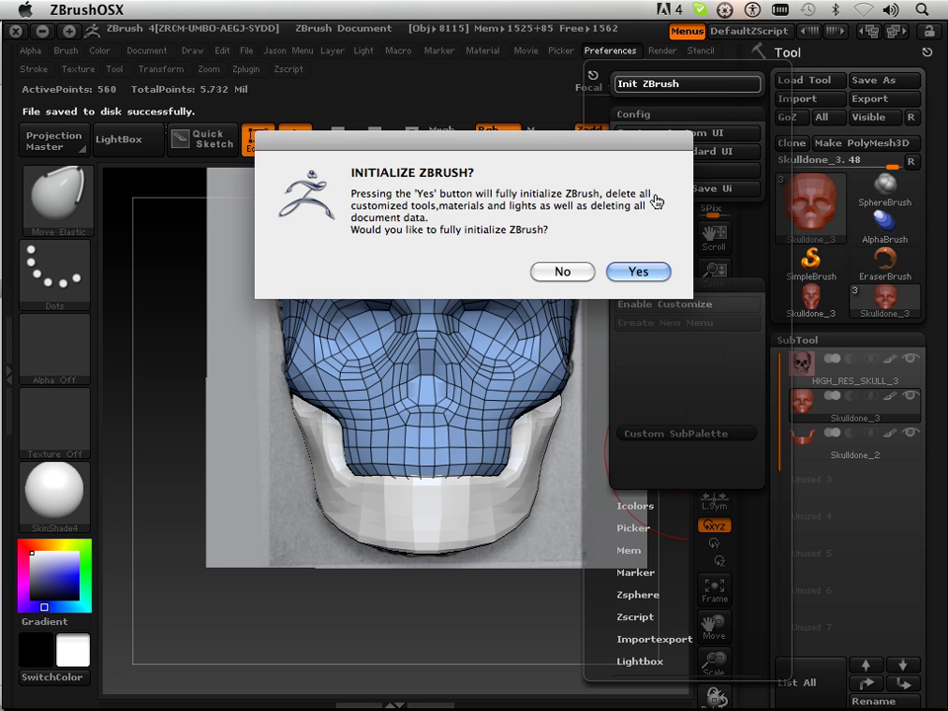
pyautogui.click(638, 272)
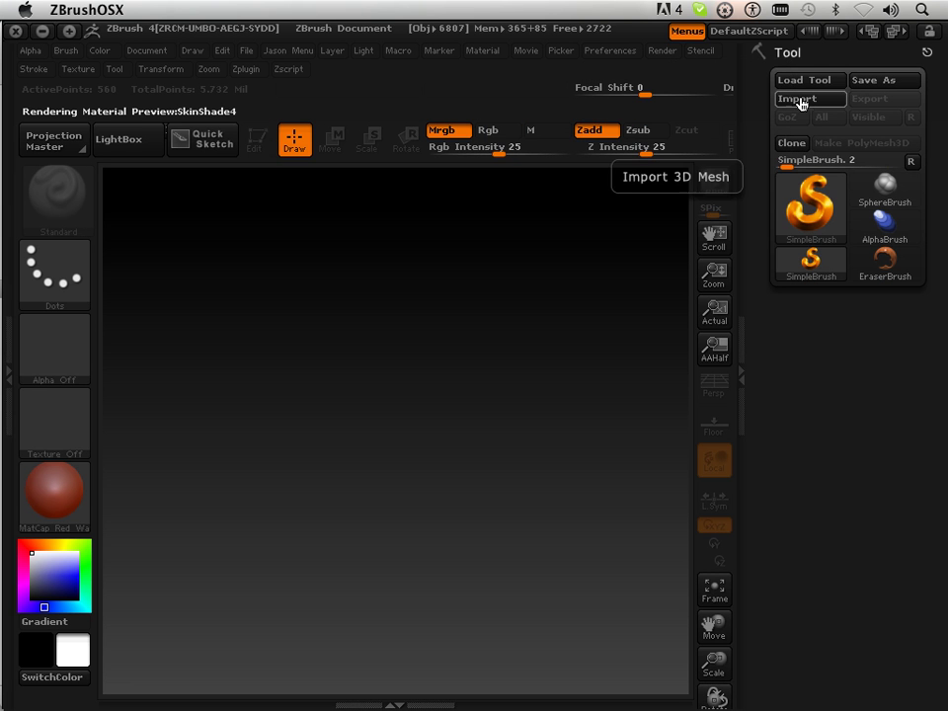
# - Start loading a tool and browse in column view to Movies > iShowU HD > Zbrush DVD
pyautogui.click(790, 80)
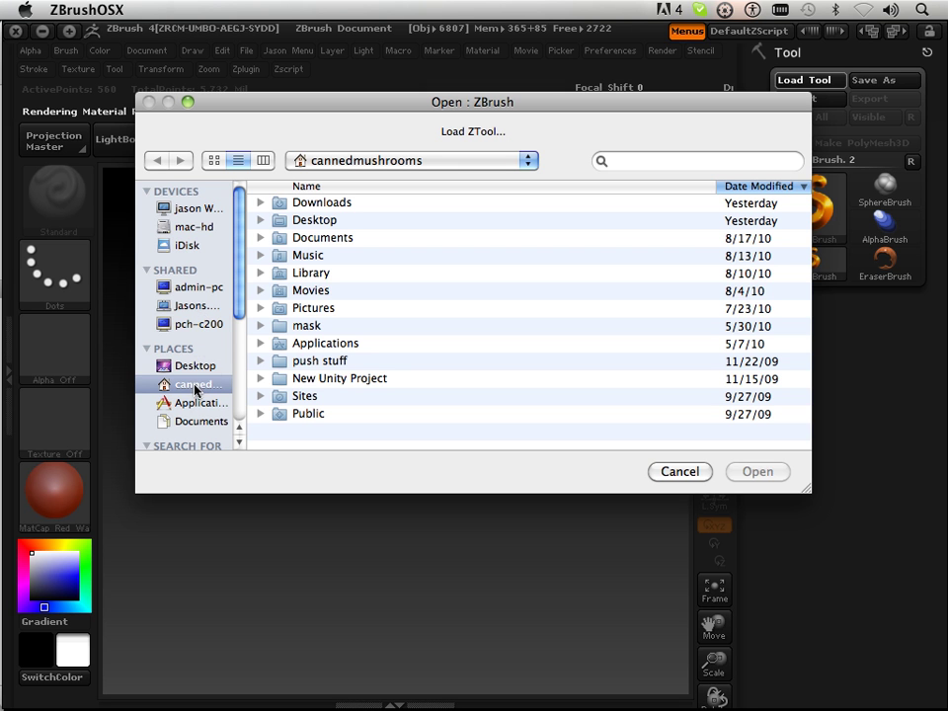
pyautogui.click(326, 291)
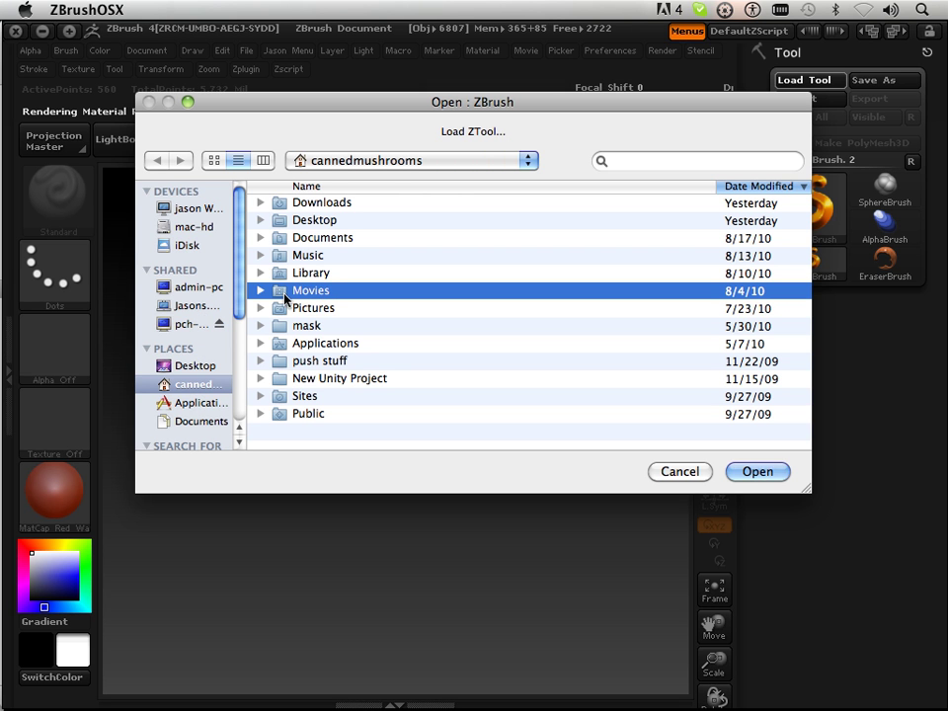
pyautogui.click(268, 157)
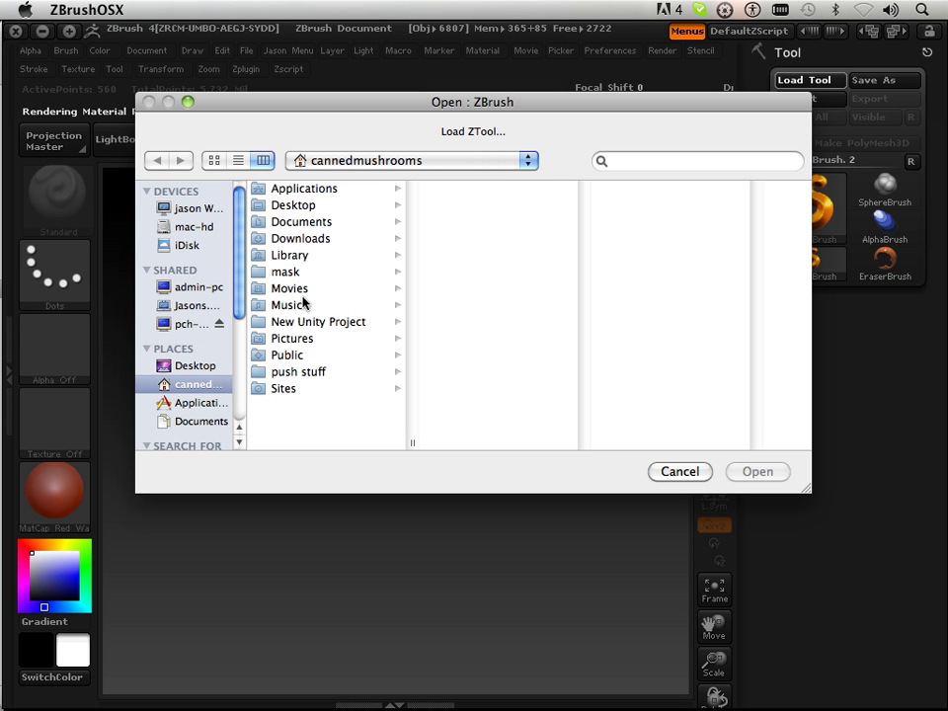
pyautogui.click(297, 288)
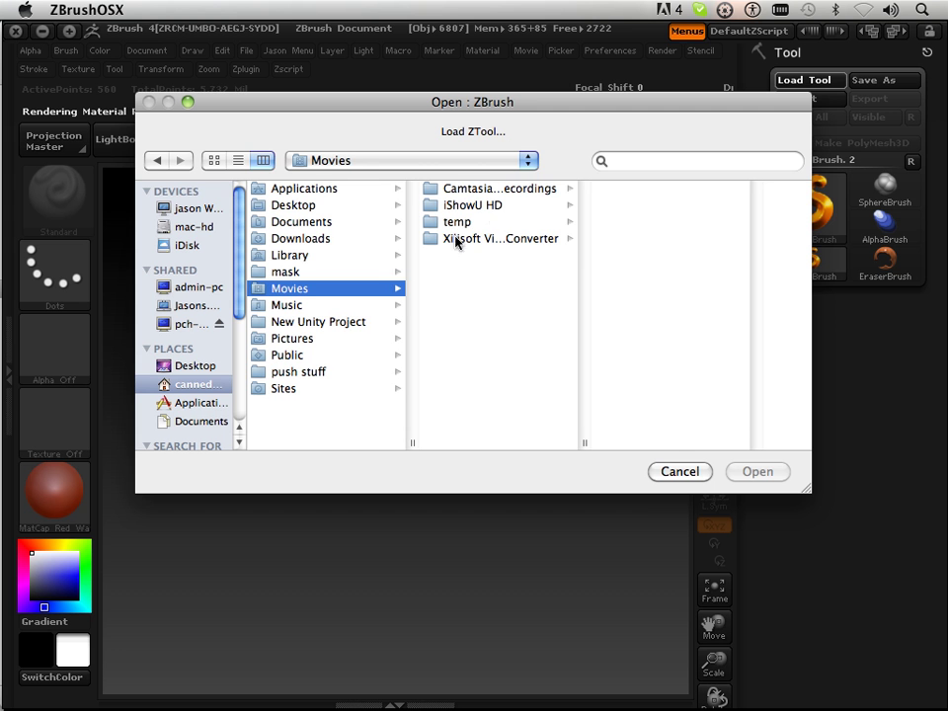
pyautogui.click(479, 207)
pyautogui.moveTo(757, 223); pyautogui.dragTo(755, 399)
pyautogui.click(647, 425)
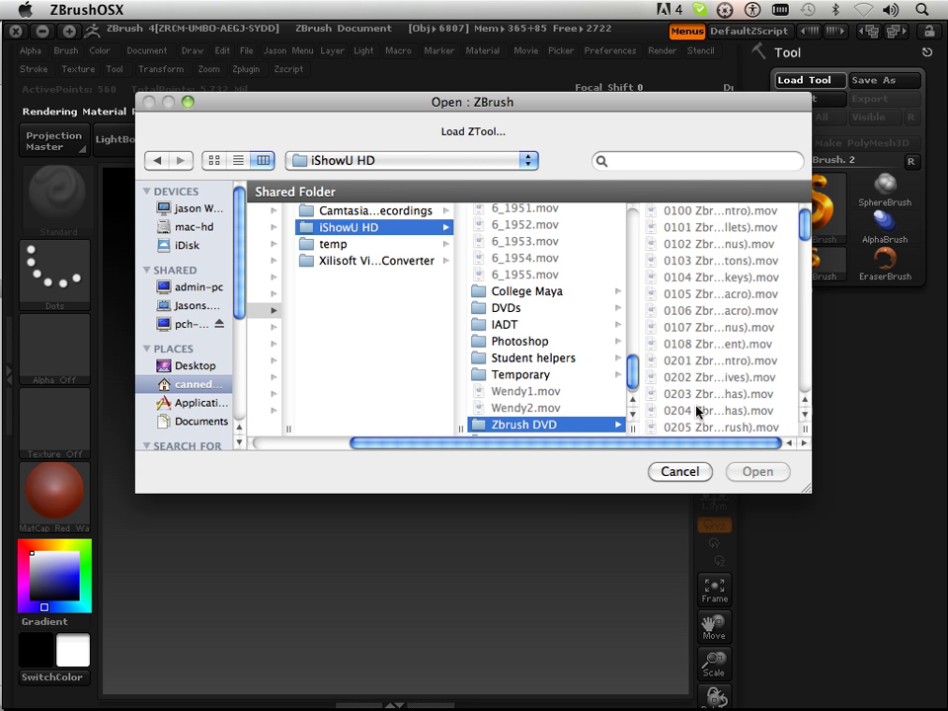
# - Load HIGH_RES_SKULL_3.ZTL from the 0500 Leson Files folder
pyautogui.scroll(-15, 797, 394)
pyautogui.scroll(10, 797, 394)
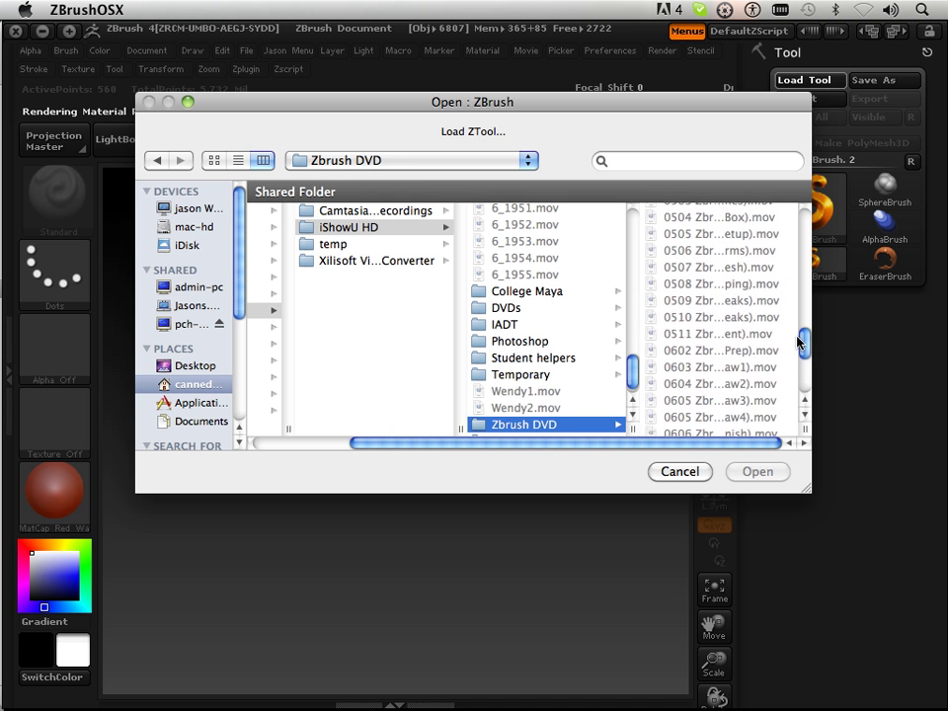
pyautogui.click(730, 313)
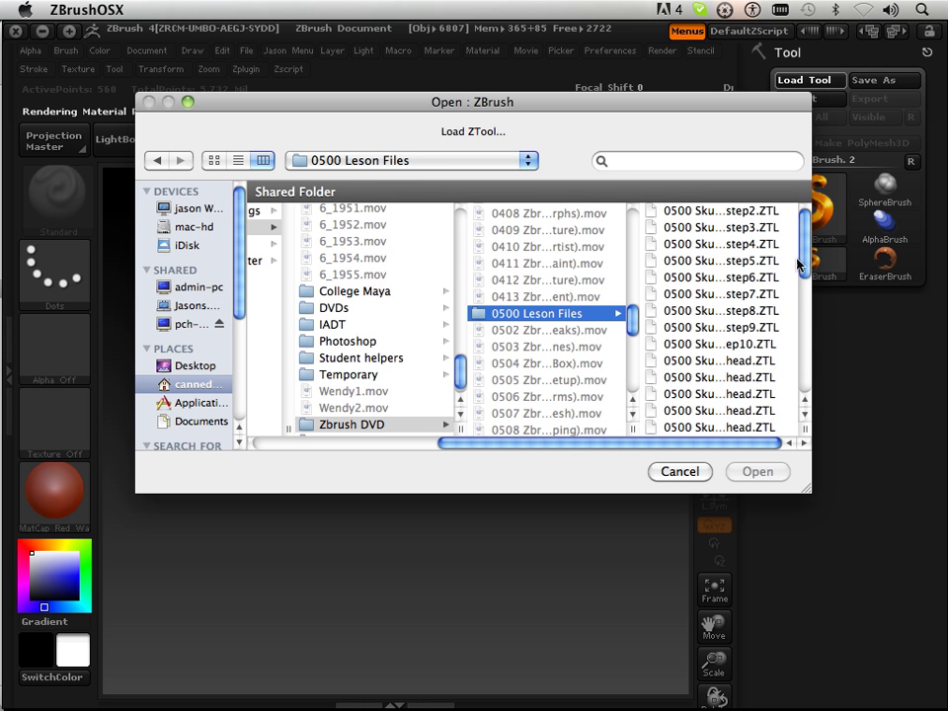
pyautogui.moveTo(805, 251); pyautogui.dragTo(804, 365)
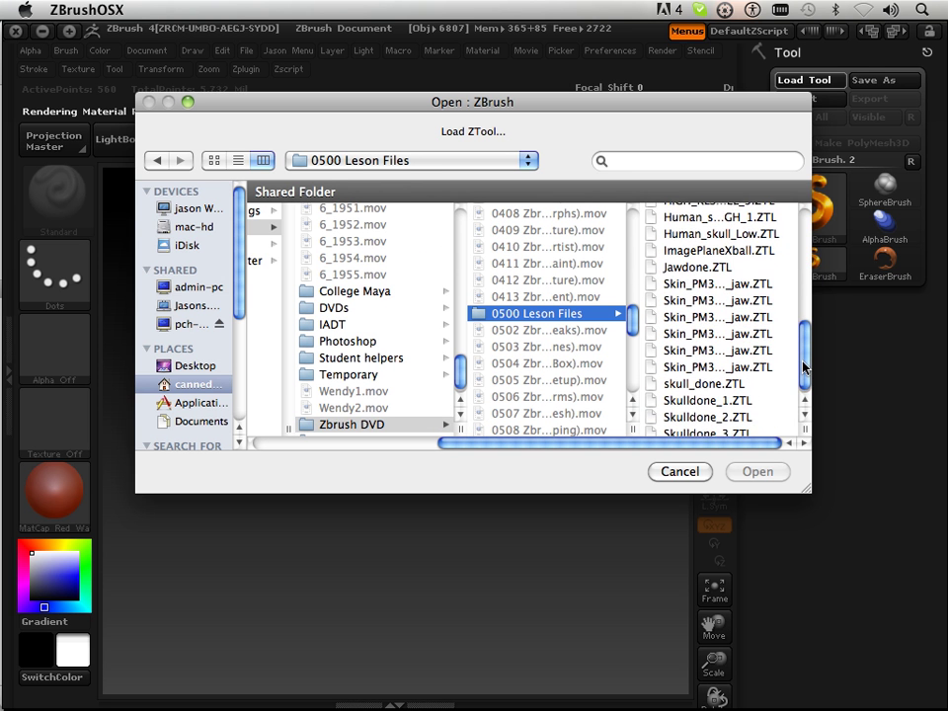
pyautogui.scroll(4, 753, 303)
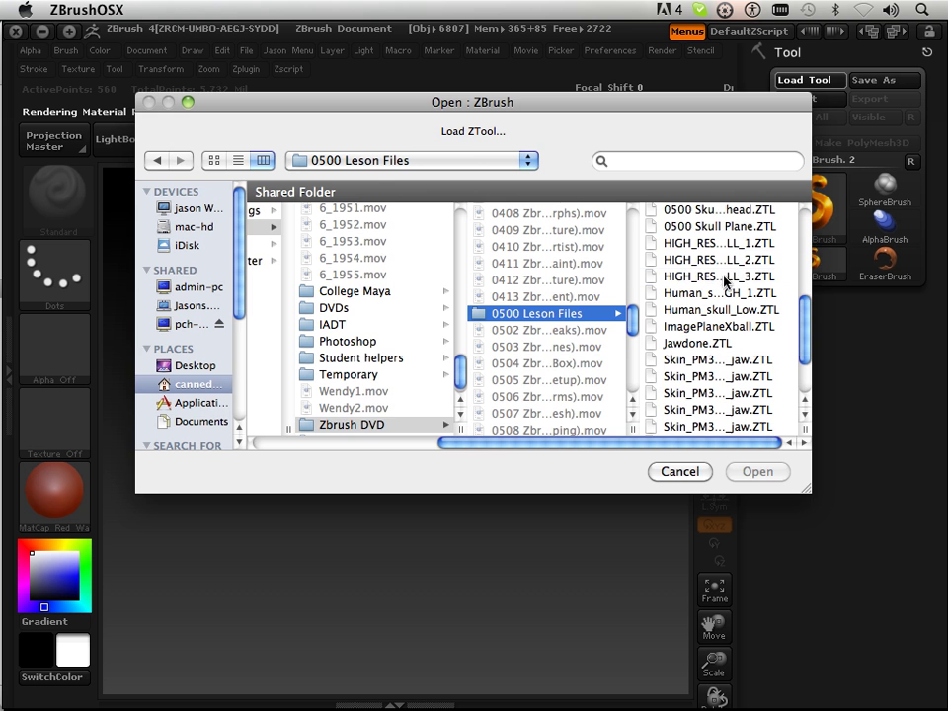
pyautogui.click(726, 277)
pyautogui.click(757, 473)
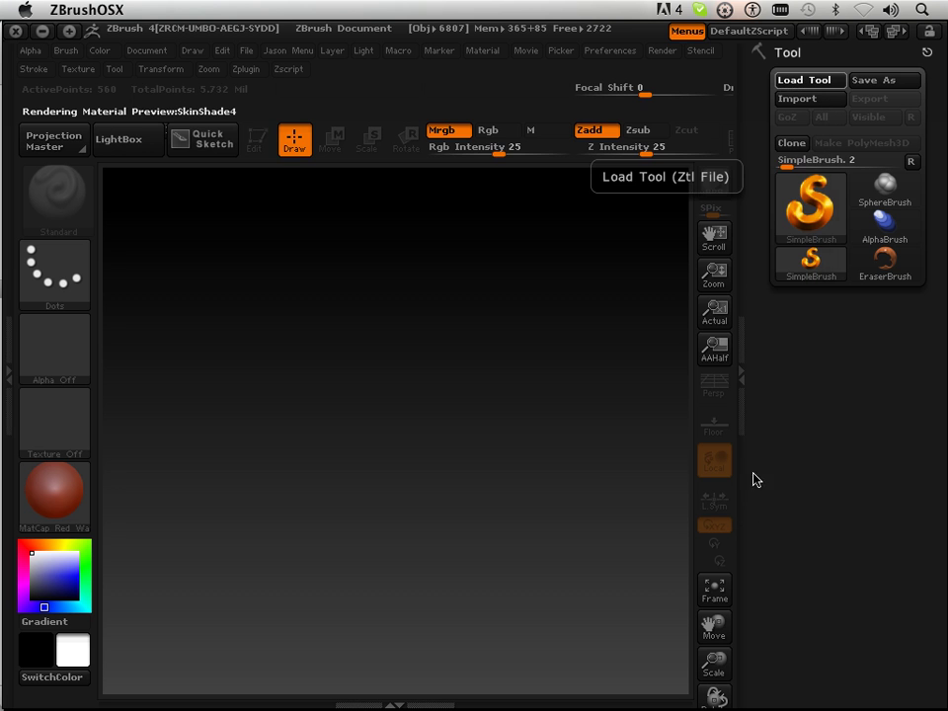
# - Place the loaded skull on the canvas, enable Edit mode and turn it to a straight front view
pyautogui.moveTo(364, 427)
pyautogui.mouseDown()
pyautogui.moveTo(396, 533)
pyautogui.moveTo(378, 630)
pyautogui.mouseUp()
pyautogui.click(254, 139)
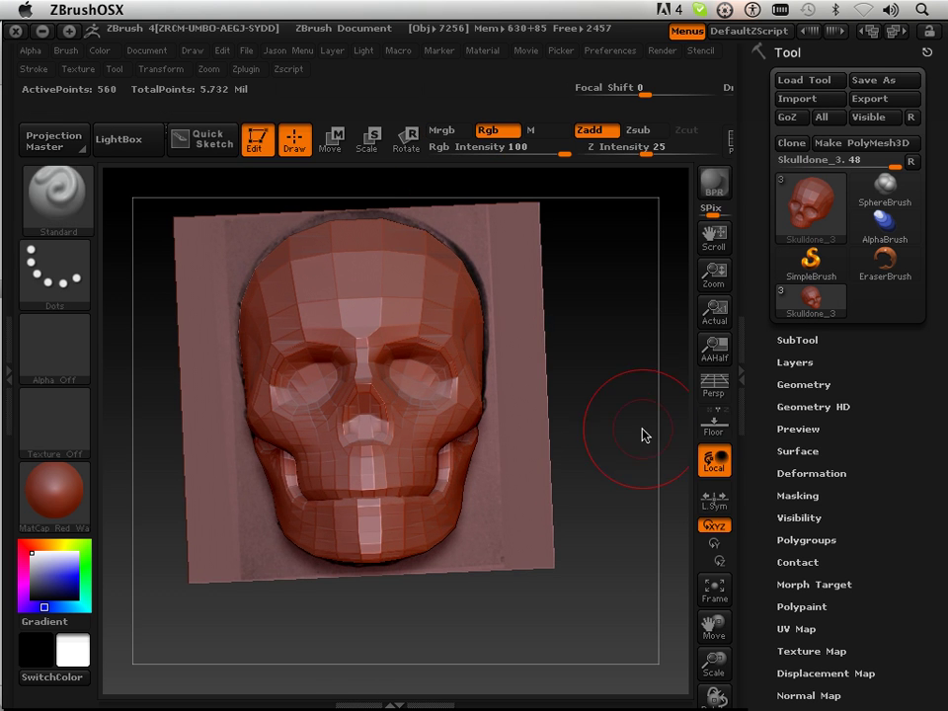
pyautogui.moveTo(643, 436)
pyautogui.mouseDown()
pyautogui.moveTo(601, 451)
pyautogui.moveTo(546, 520)
pyautogui.moveTo(578, 588)
pyautogui.moveTo(627, 572)
pyautogui.mouseUp()
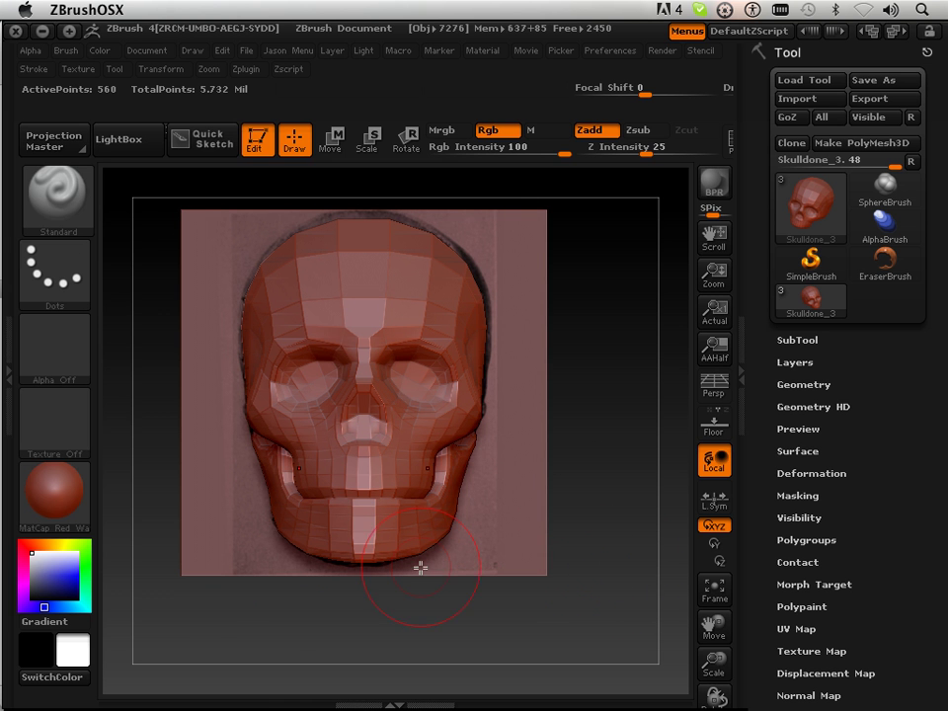